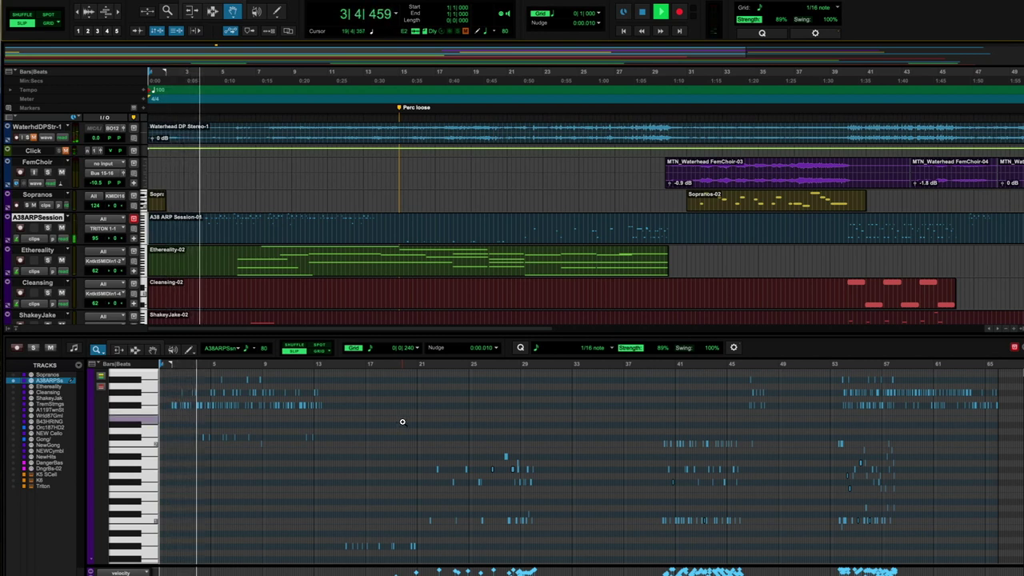
Step: Show the notes of the B43 Hi-RING Bass-01 clip and the Ethereality-02 clip in the MIDI editor during playback
scroll(351, 287, "down", 10)
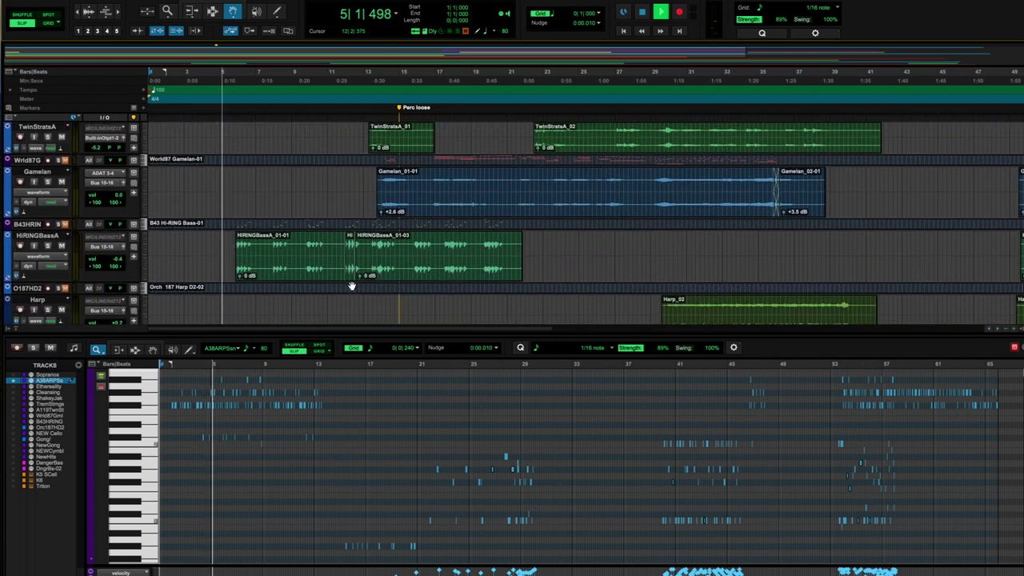
left_click(270, 229)
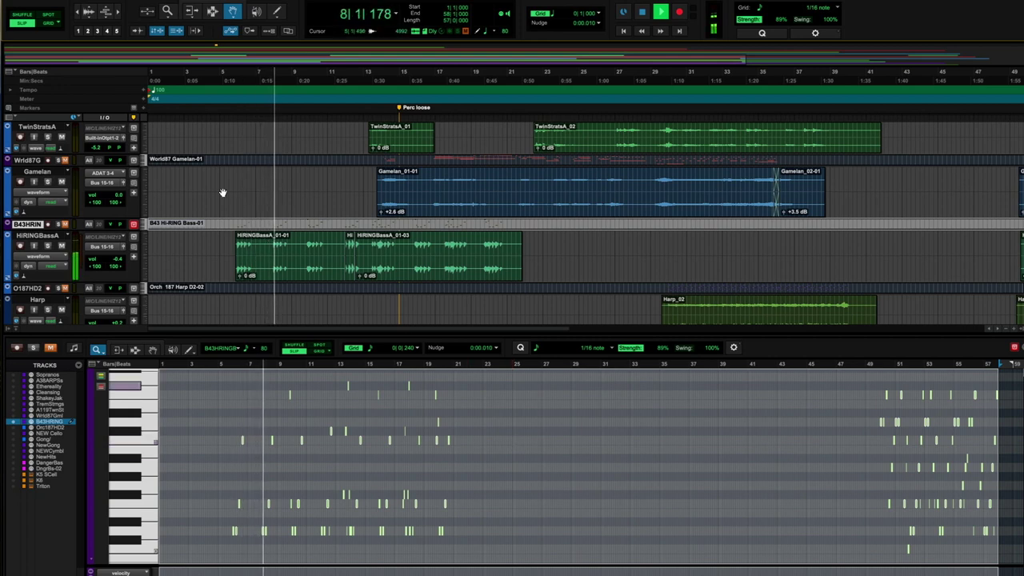
scroll(223, 192, "up", 3)
scroll(223, 192, "up", 5)
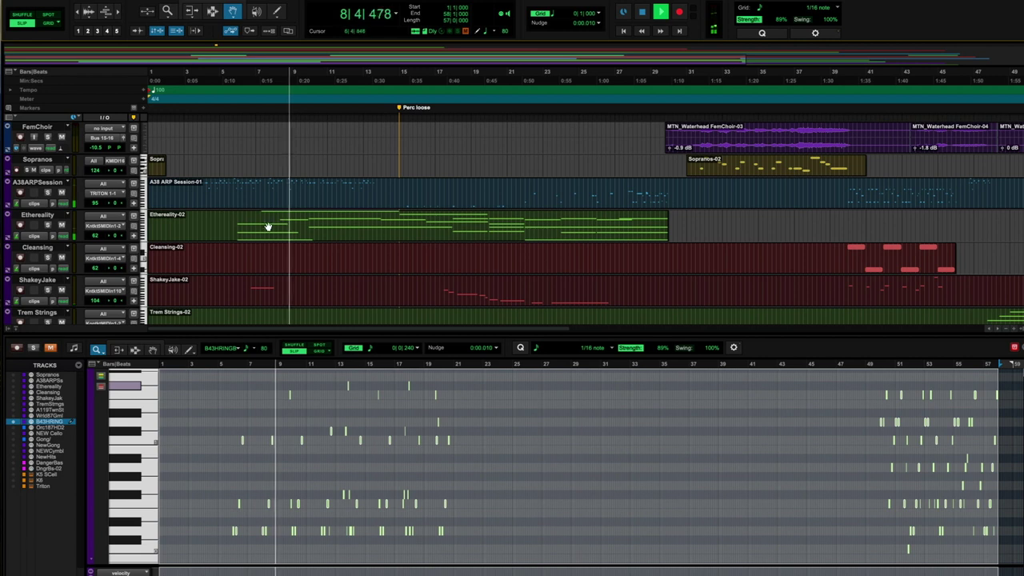
left_click(318, 232)
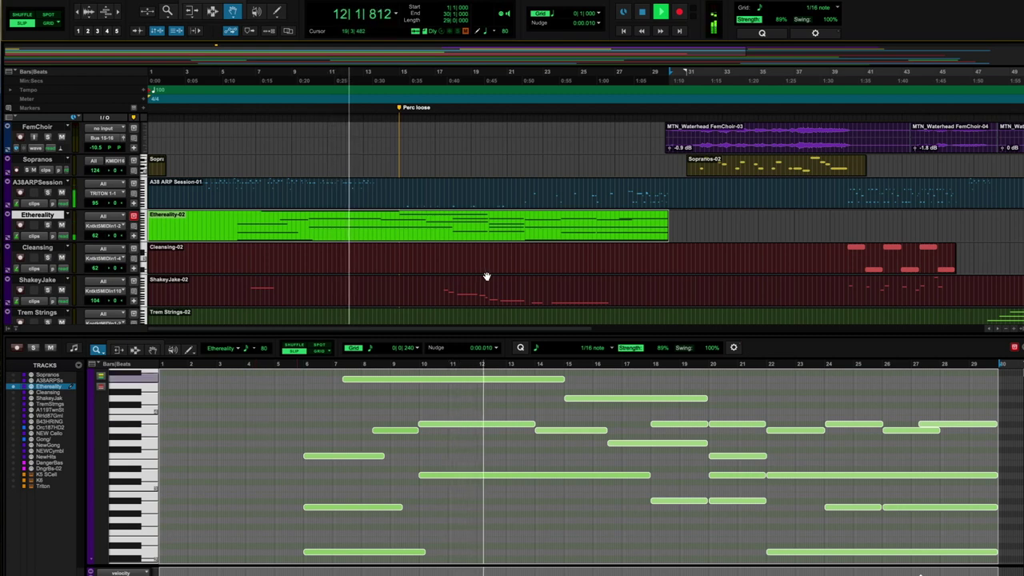
Step: Display the A119 Twin Strats-01 notes and the World87 Gamelan-01 notes in the MIDI editor
scroll(480, 272, "down", 5)
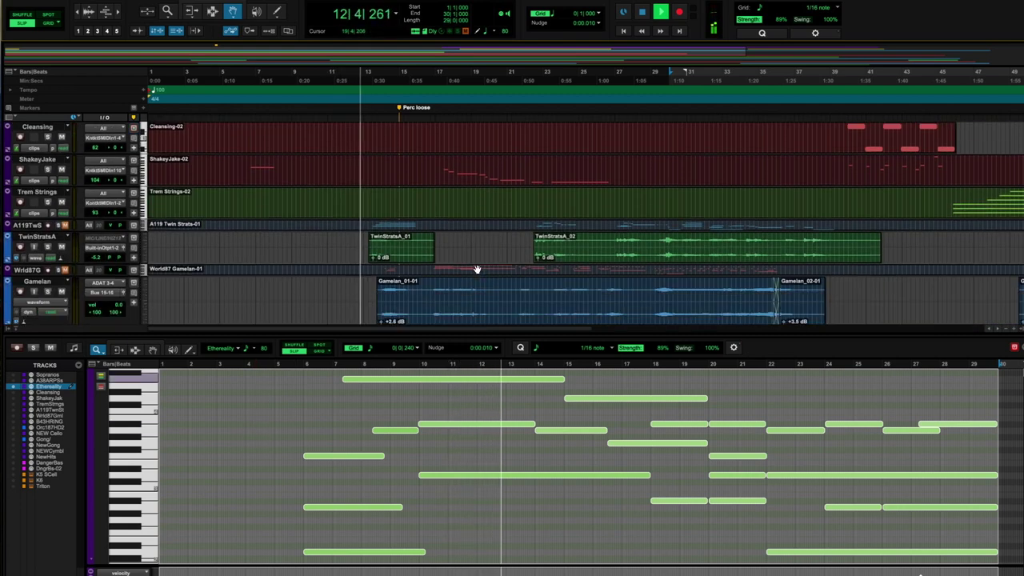
left_click(406, 226)
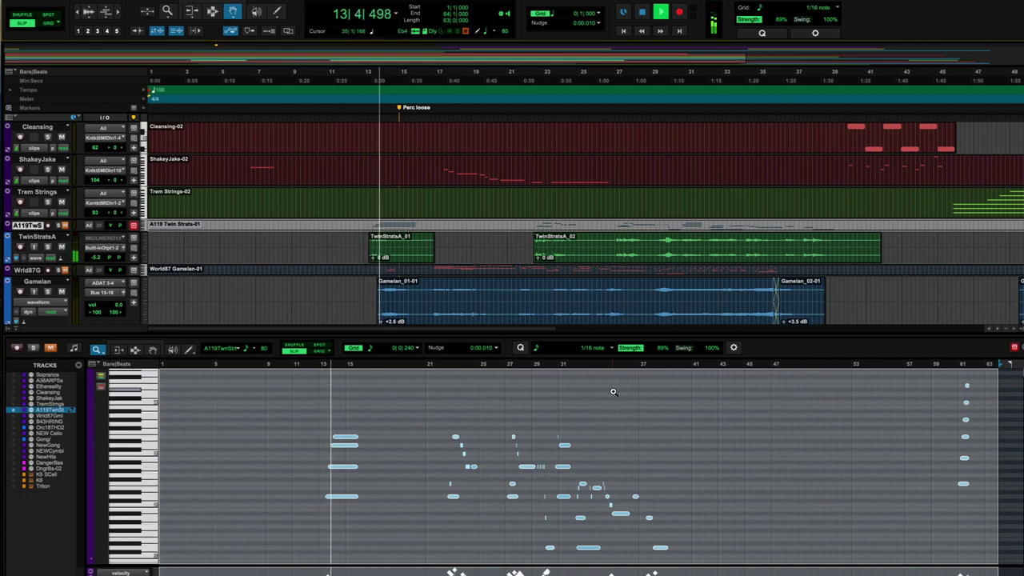
left_click(448, 270)
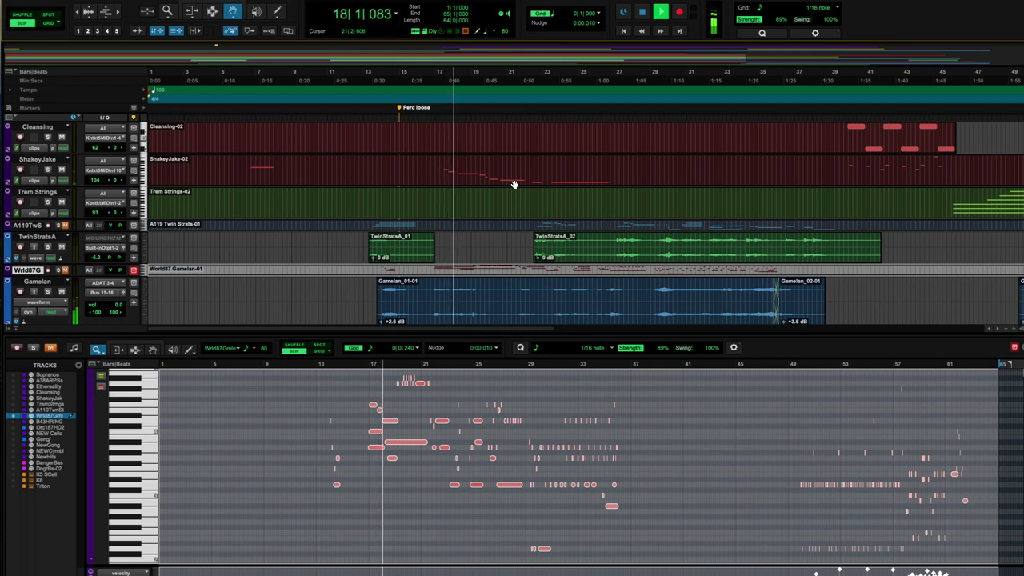
Step: Bring the A119 Twin Strats-01 clip back into the MIDI editor and examine its notes up close through the clip's end
left_click(569, 226)
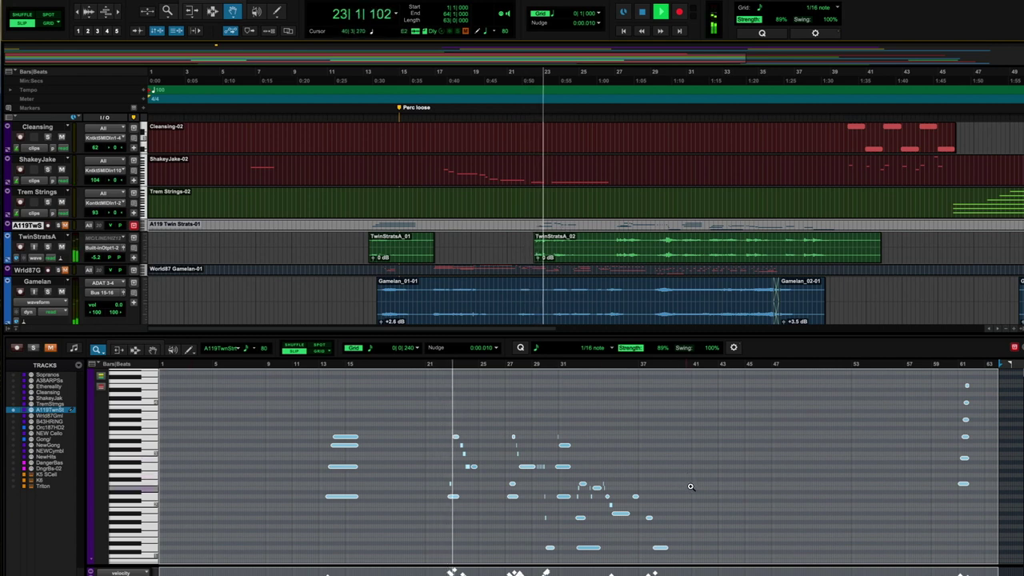
key("super+shift+bracketright")
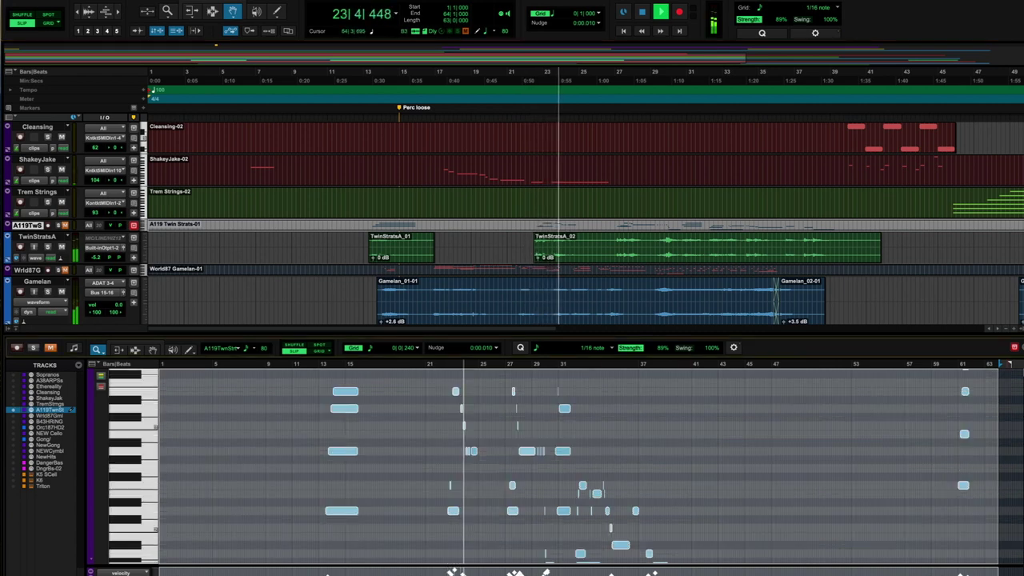
scroll(817, 450, "right", 5)
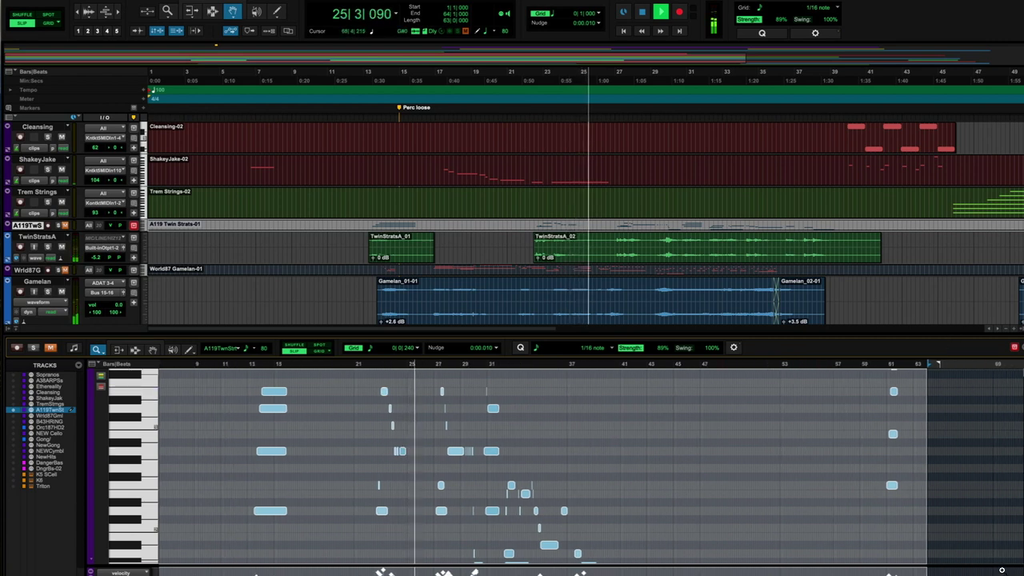
key("super+bracketright")
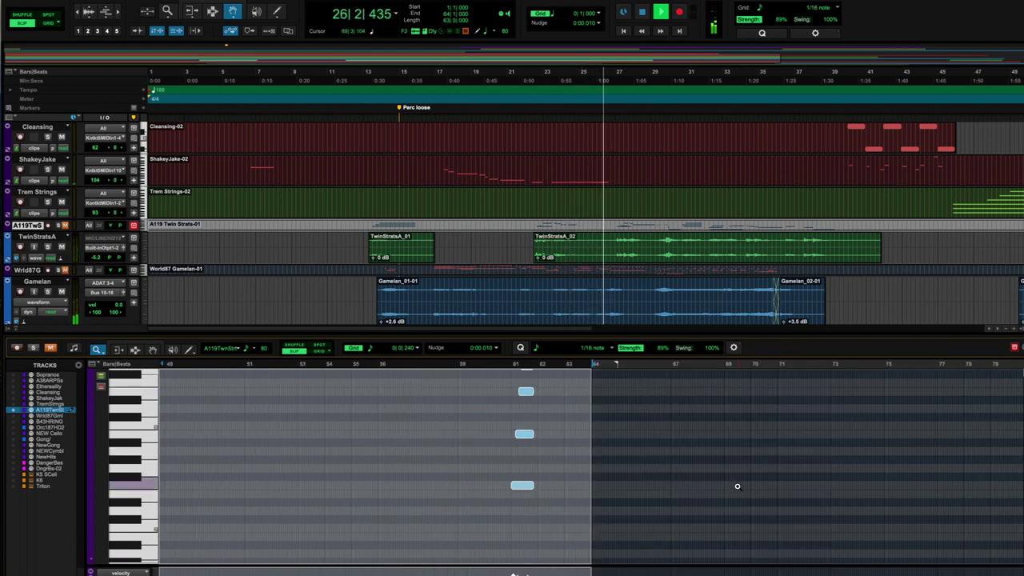
scroll(736, 486, "right", 8)
key("super+bracketleft")
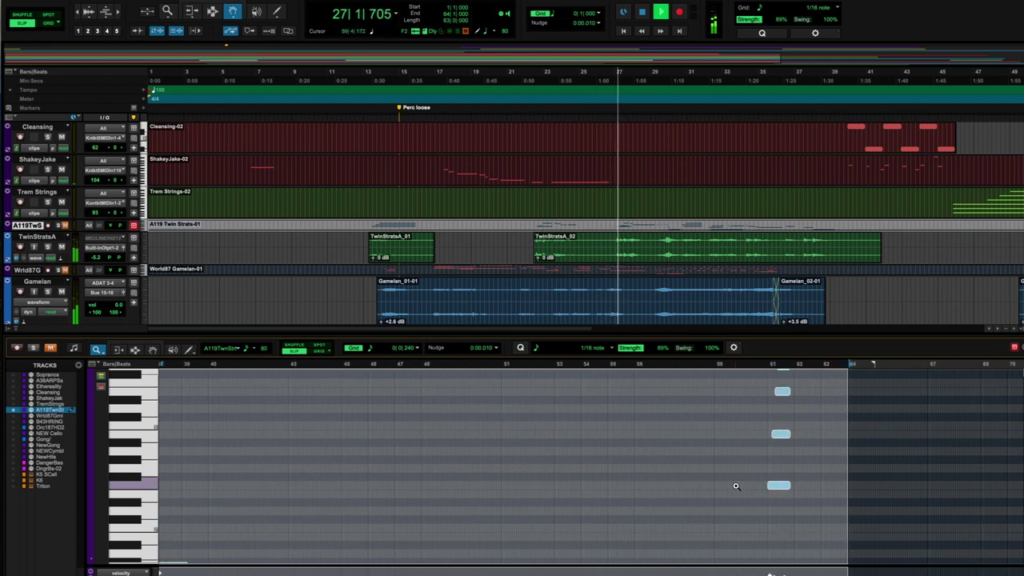
scroll(735, 485, "right", 2)
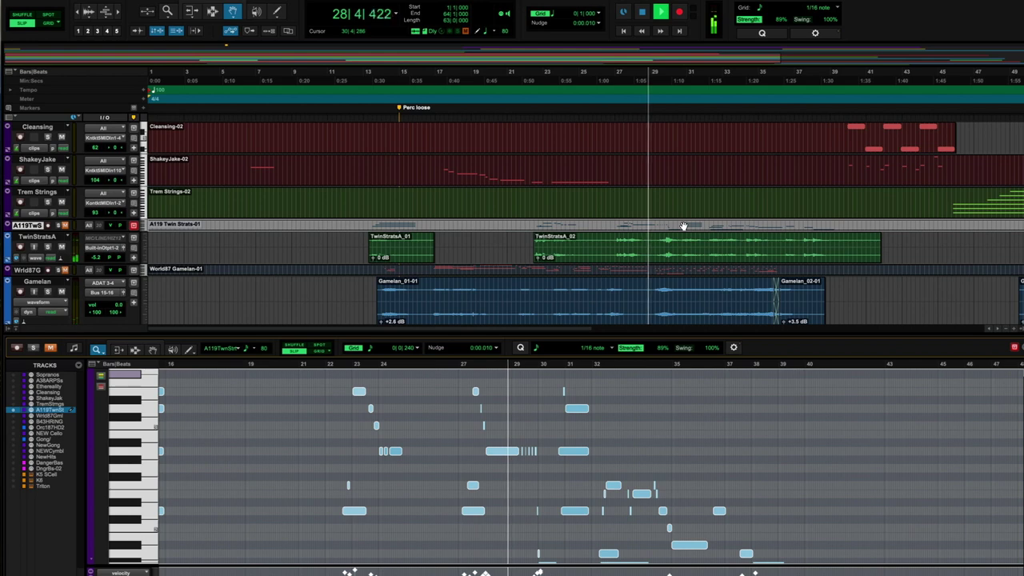
Step: Show the notes of the Sopranos-02 clip in the MIDI editor
scroll(684, 226, "up", 5)
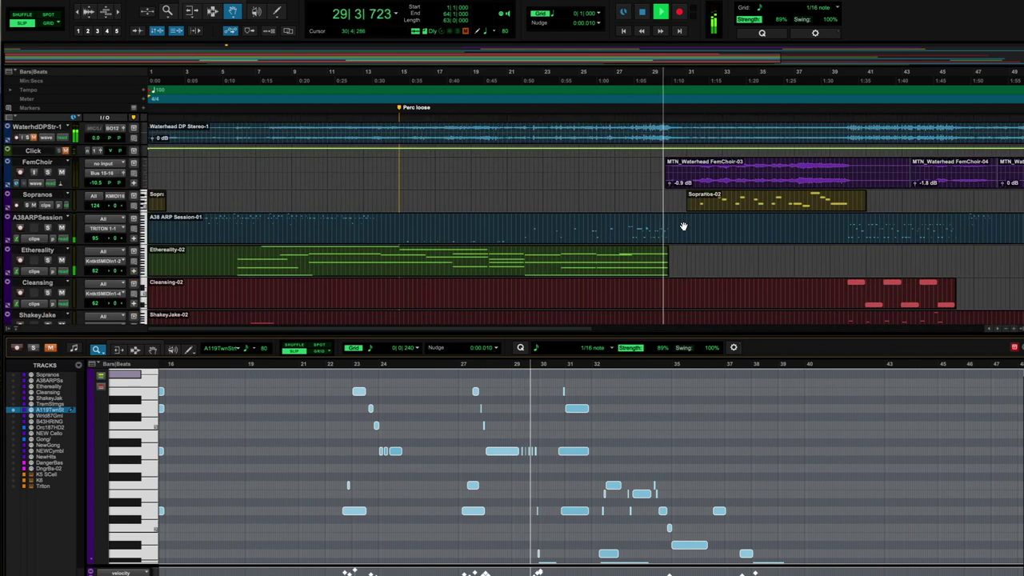
left_click(731, 203)
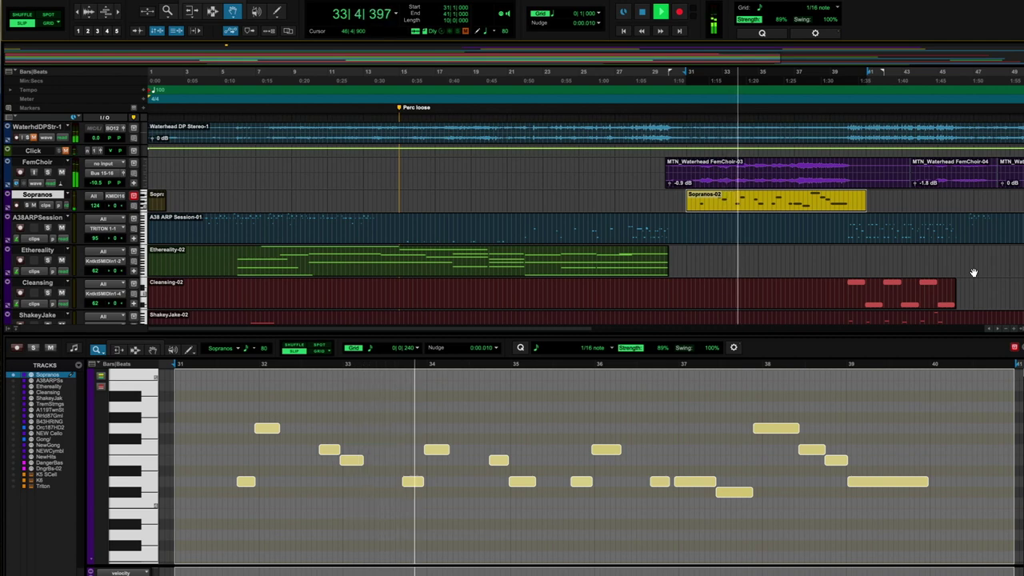
Step: Return to the A119 Twin Strats-01 clip in the MIDI editor and review its notes over a wider pitch range and toward the end
scroll(974, 272, "down", 6)
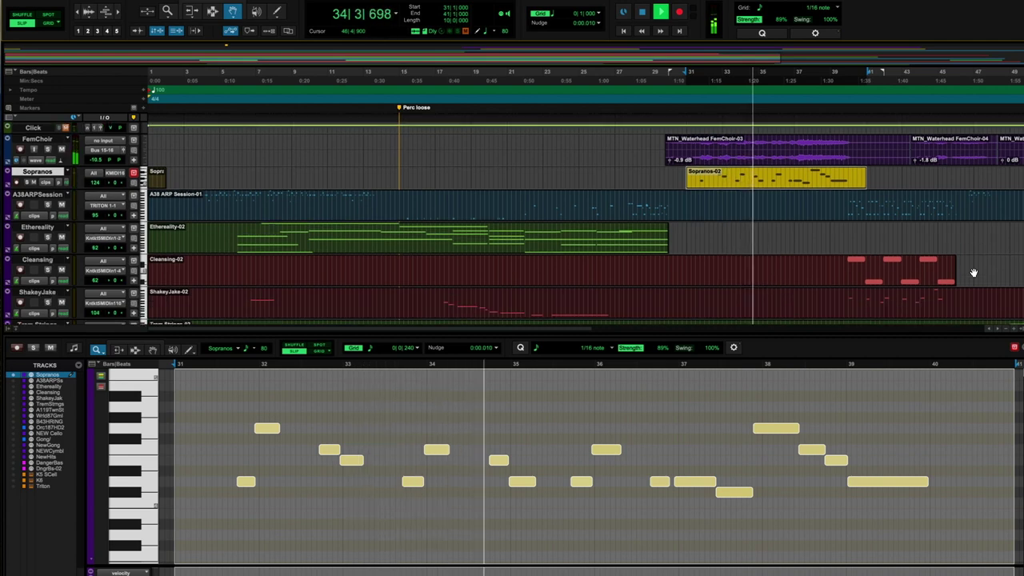
scroll(974, 273, "down", 1)
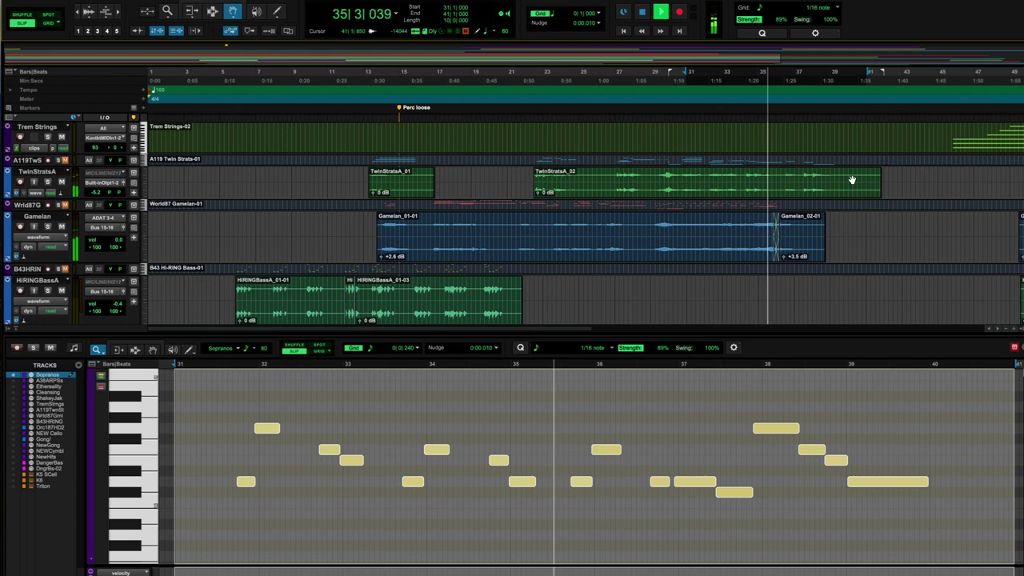
left_click(811, 162)
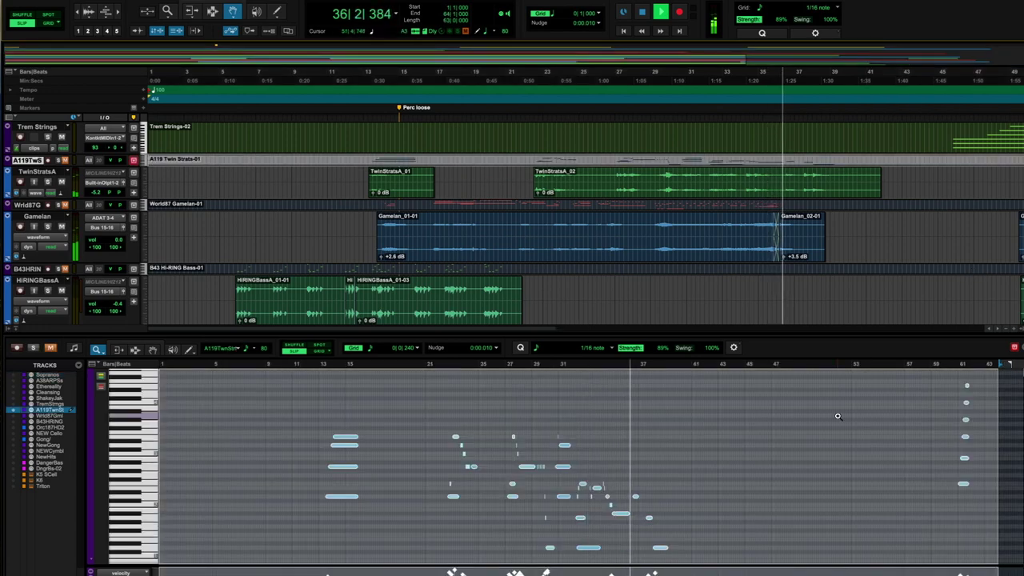
scroll(836, 412, "down", 1)
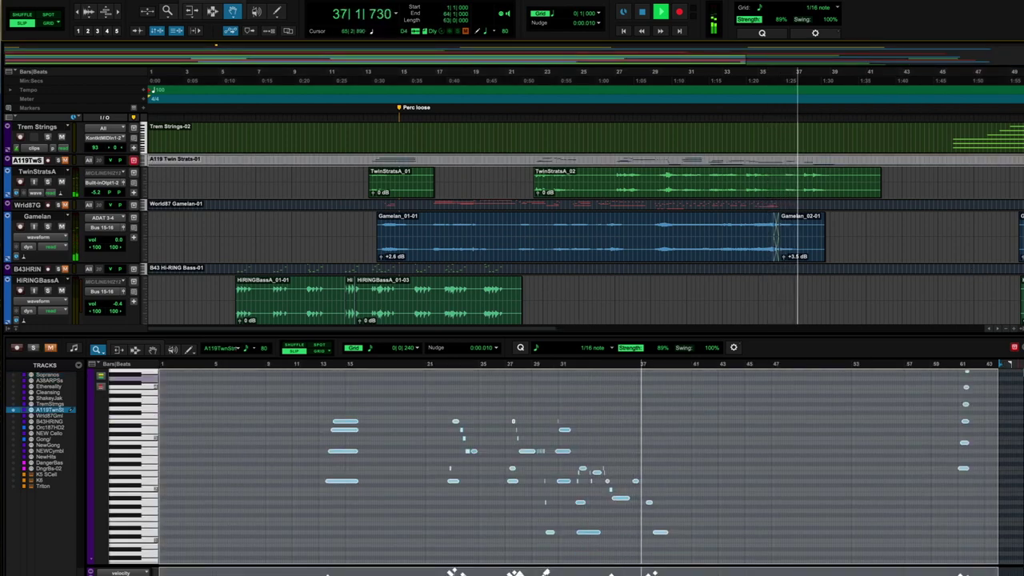
scroll(811, 450, "down", 2)
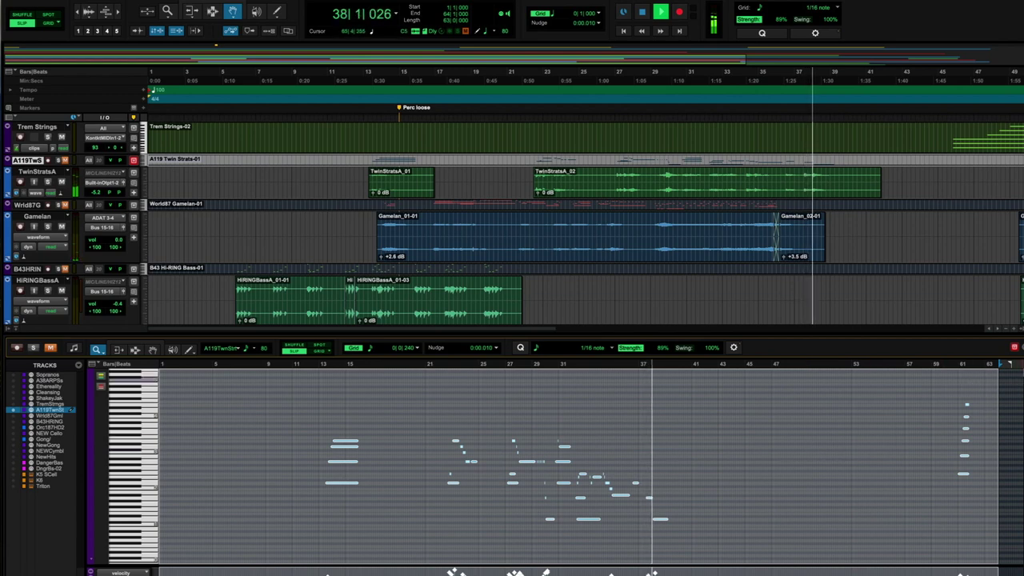
scroll(810, 451, "down", 1)
scroll(579, 462, "up", 2)
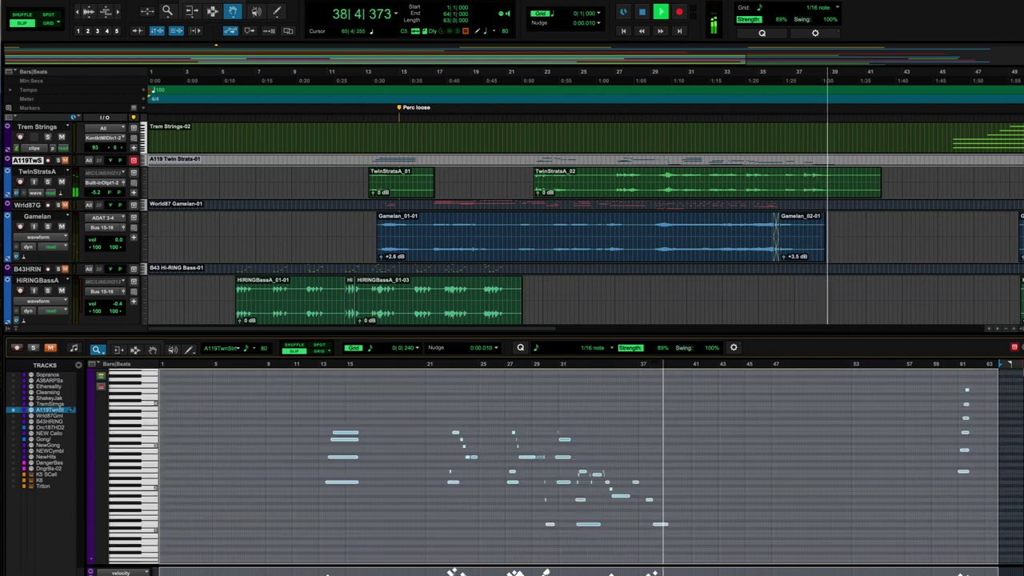
scroll(743, 423, "right", 5)
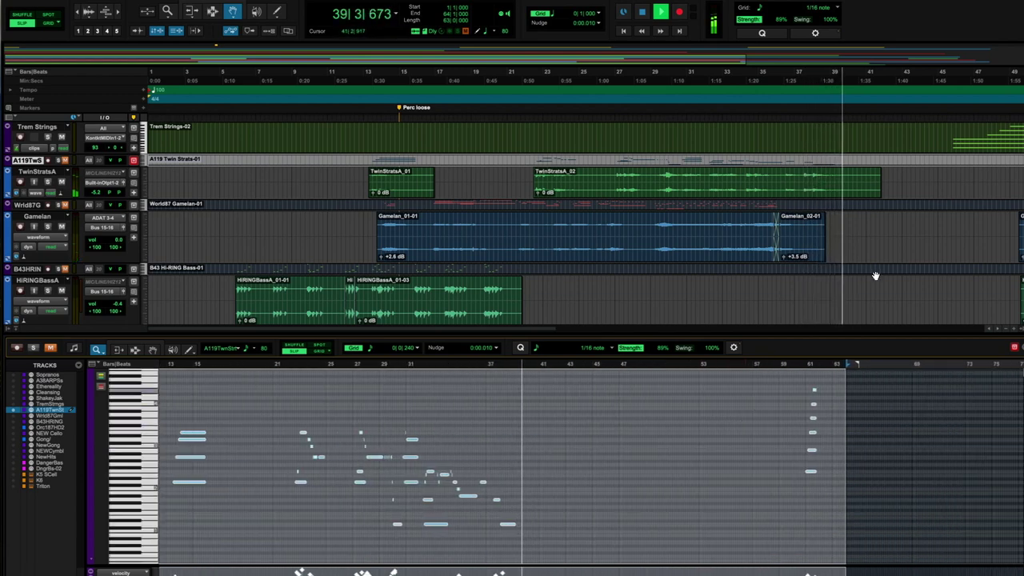
Step: Open the A38 ARP Session-01 clip in the MIDI editor and inspect its individual notes from the clip's end back to about bar 43
scroll(876, 276, "up", 5)
left_click(862, 202)
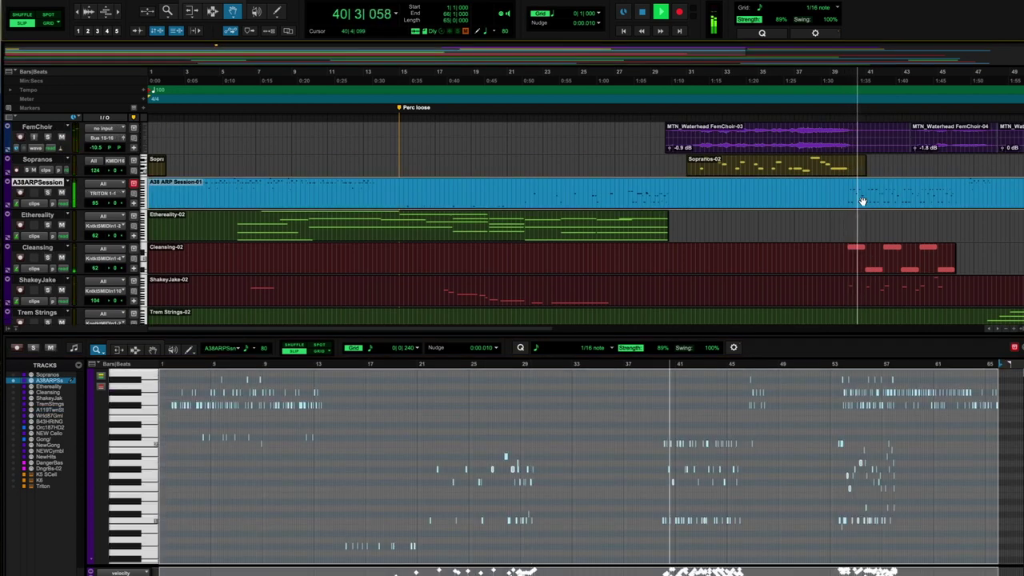
scroll(800, 443, "right", 7)
scroll(800, 442, "right", 1)
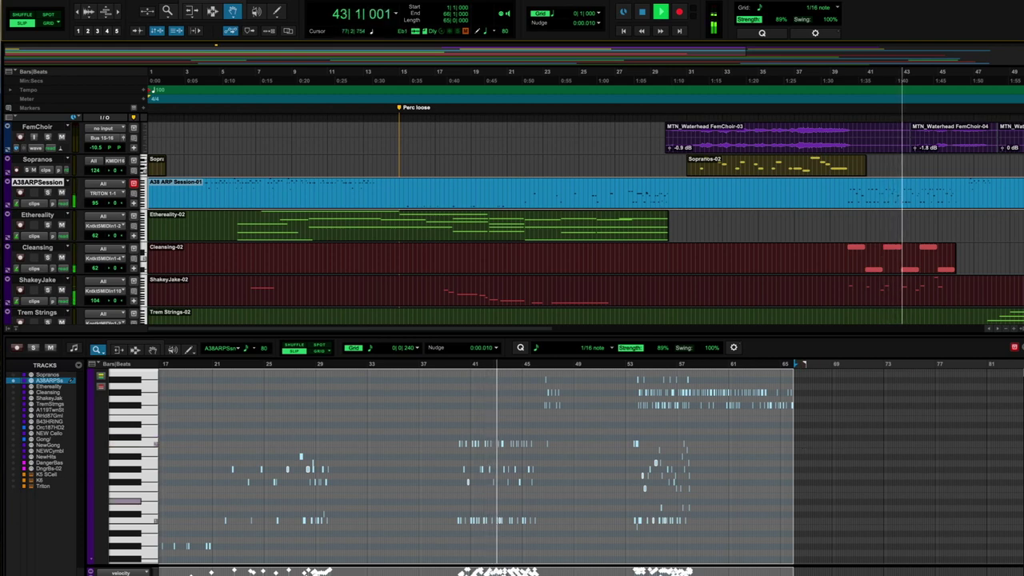
scroll(860, 464, "up", 2)
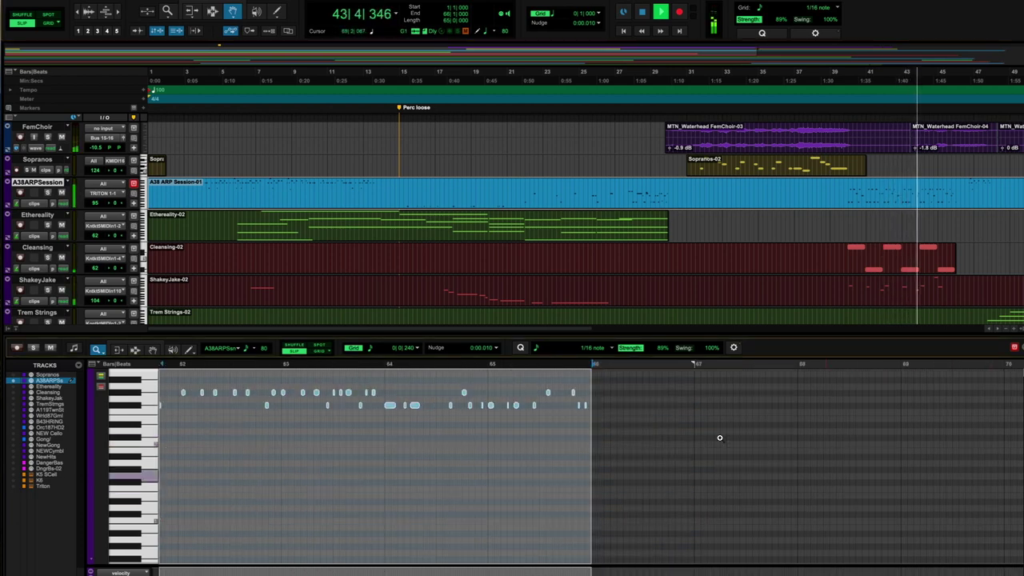
scroll(557, 434, "up", 2)
scroll(559, 436, "left", 3)
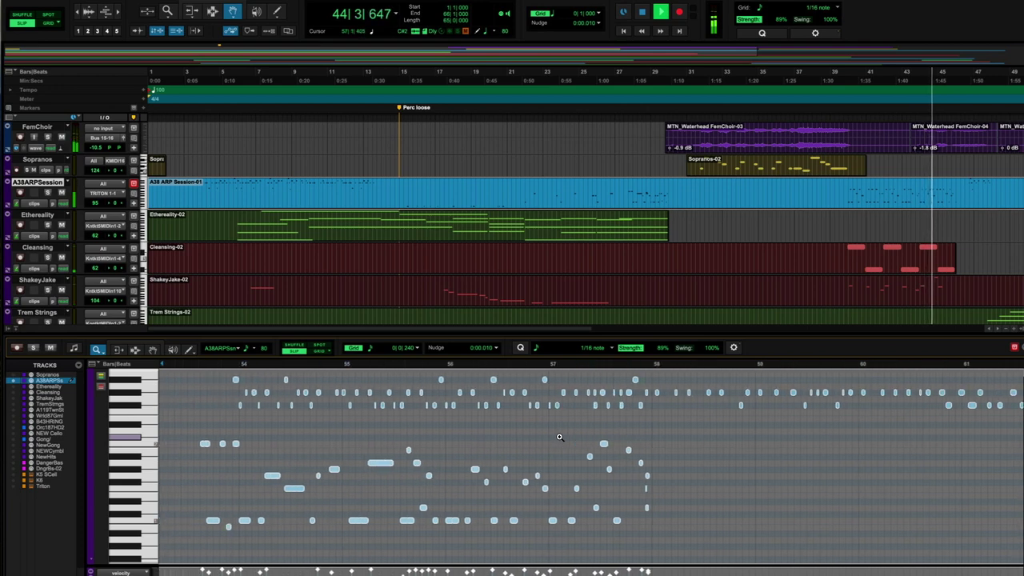
scroll(559, 437, "left", 12)
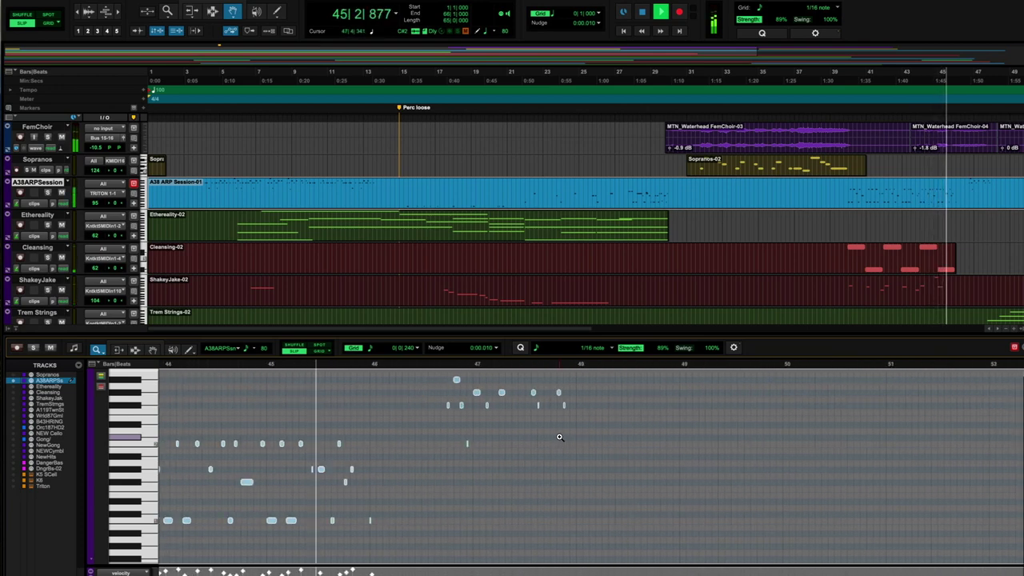
scroll(939, 236, "right", 6)
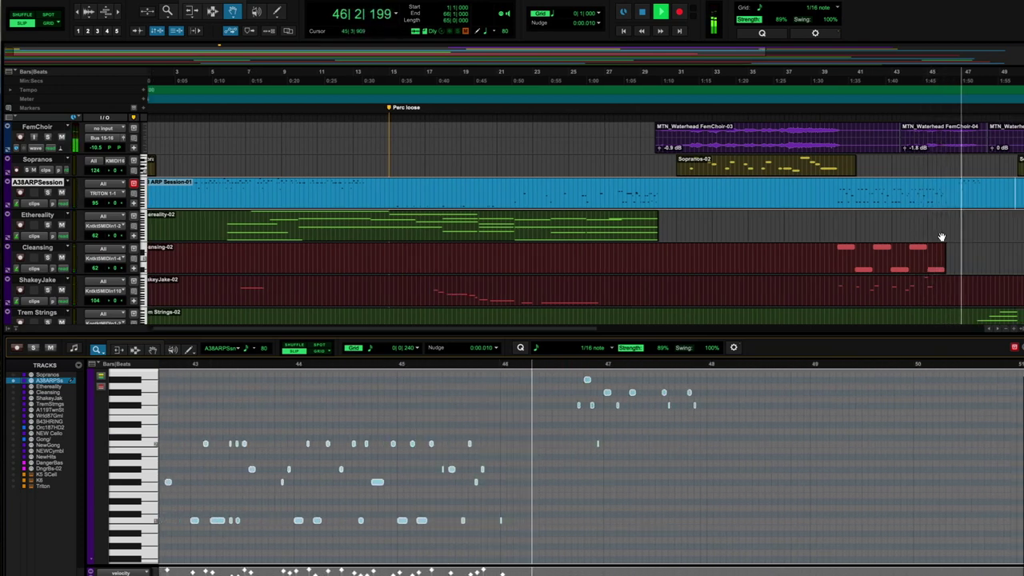
Step: Show the Trem Strings-02 clip's notes in the MIDI editor, including the rising chord and the repeated chords near the clip's end
scroll(940, 236, "left", 2)
scroll(909, 235, "down", 3)
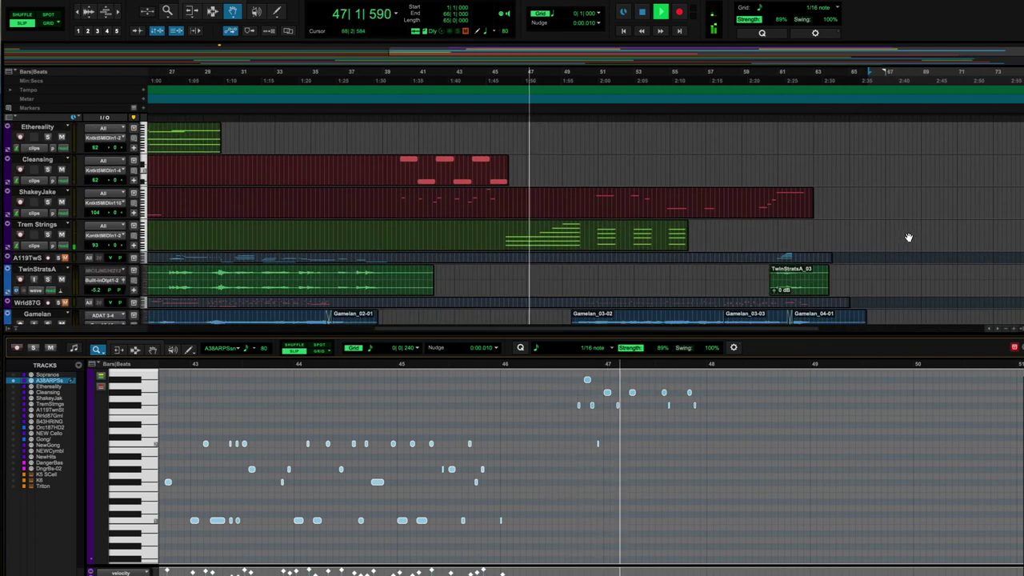
left_click(568, 230)
scroll(872, 435, "right", 5)
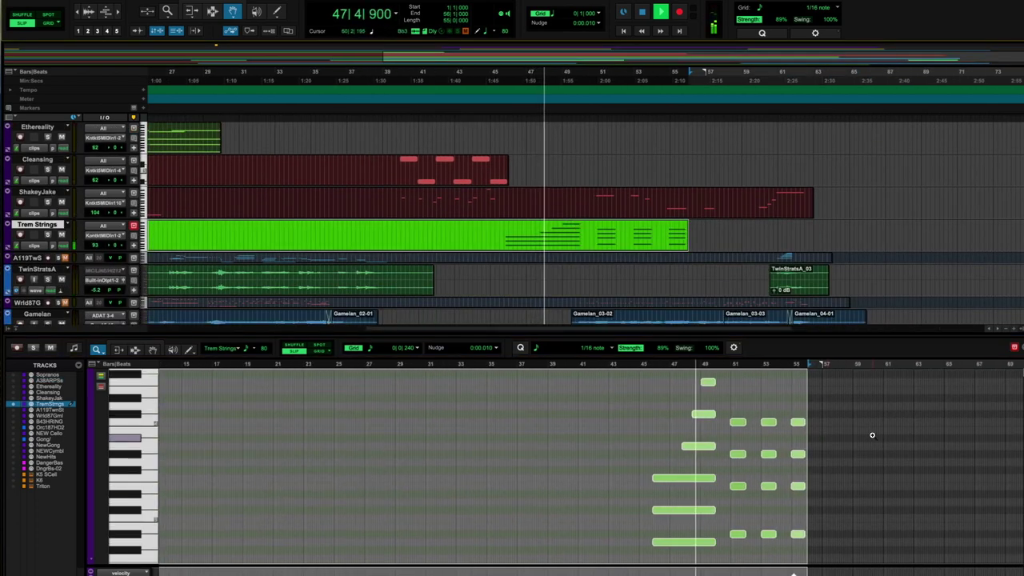
scroll(872, 435, "right", 1)
Step: Display the B43 Hi-RING Bass notes above the HiRINGBassA_02 audio in the MIDI editor, around bars 49 to 57
scroll(880, 221, "down", 3)
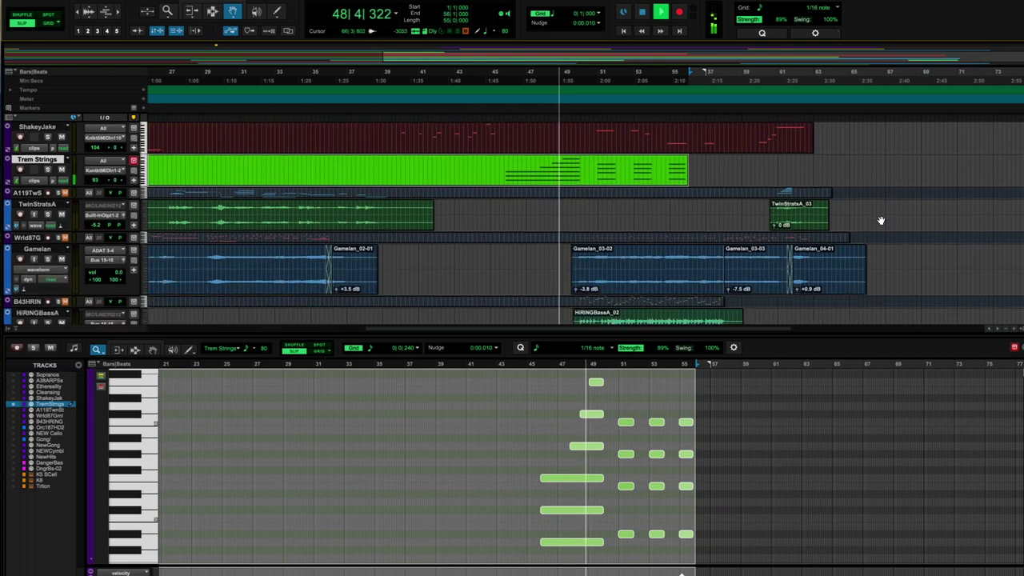
scroll(880, 220, "up", 5)
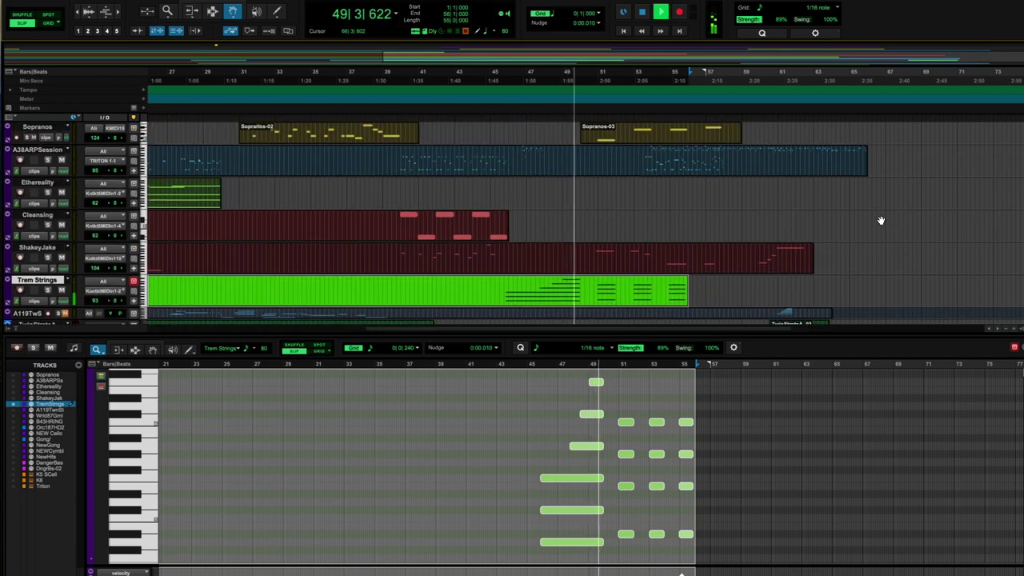
scroll(880, 220, "down", 4)
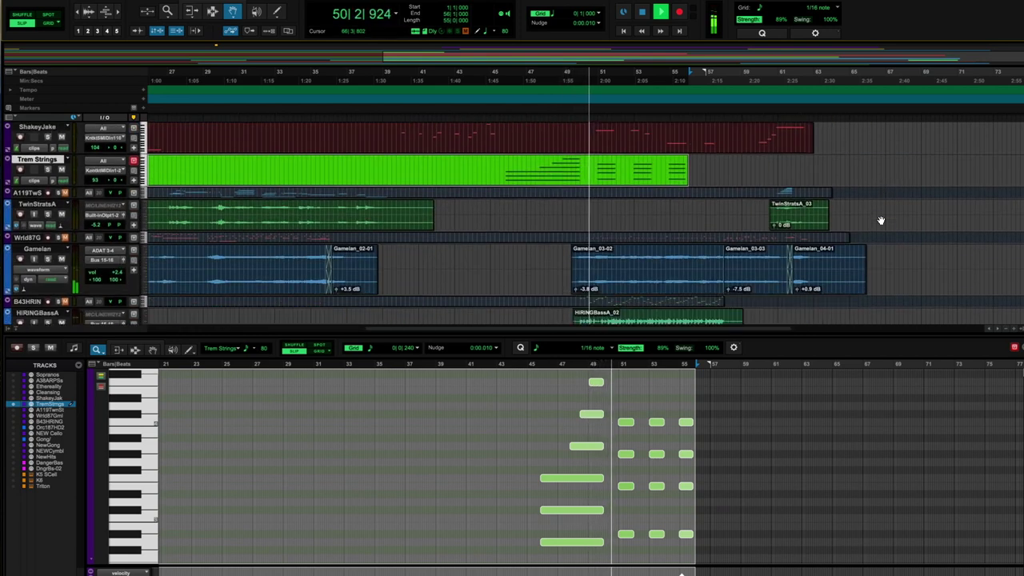
scroll(880, 220, "down", 1)
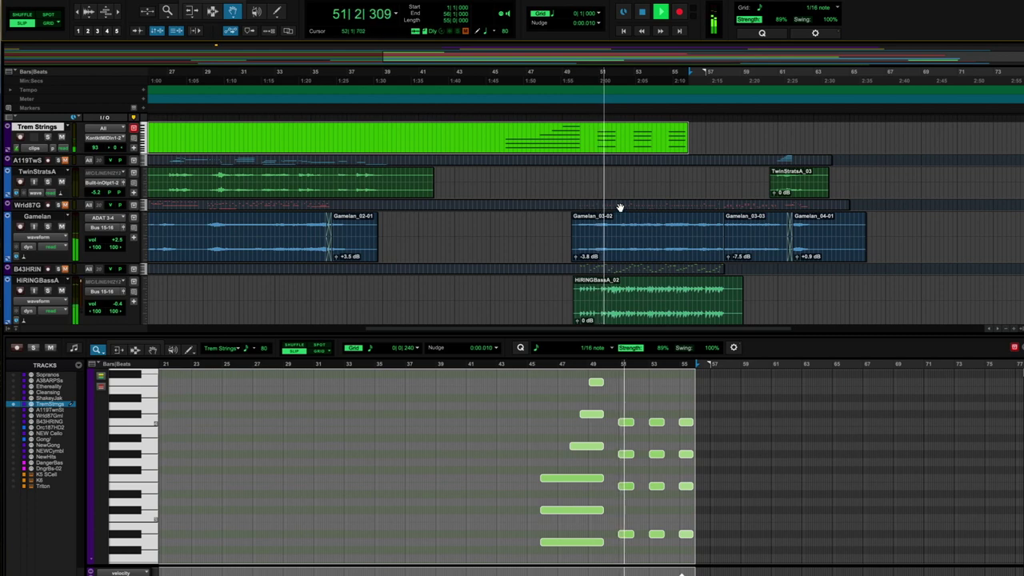
left_click(628, 269)
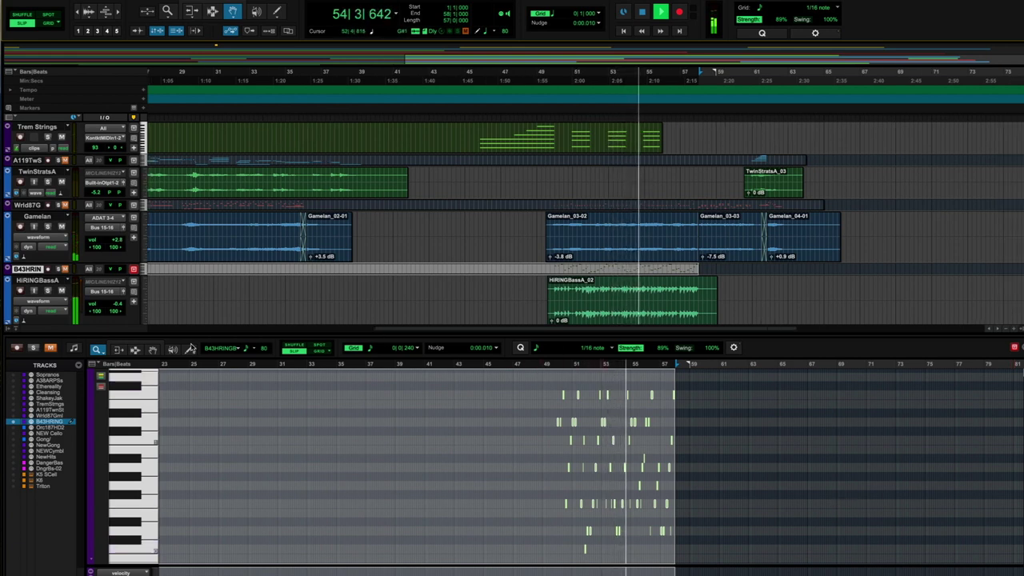
Step: Enable the Grabber tool in the MIDI editor and enlarge the B43 Hi-RING Bass notes around bars 51 to 57
key("F8")
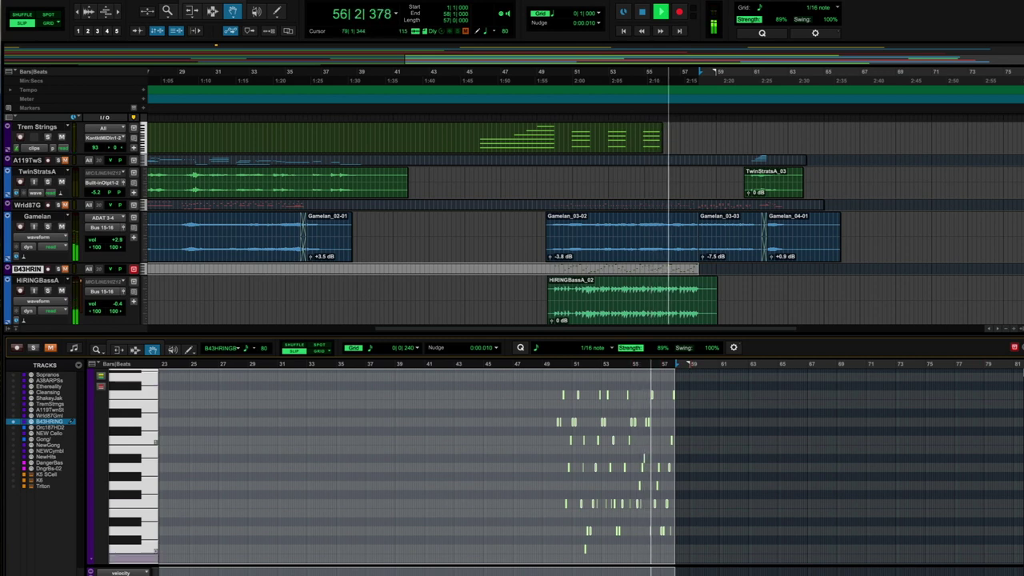
key("super+bracketright")
key("super+bracketright")
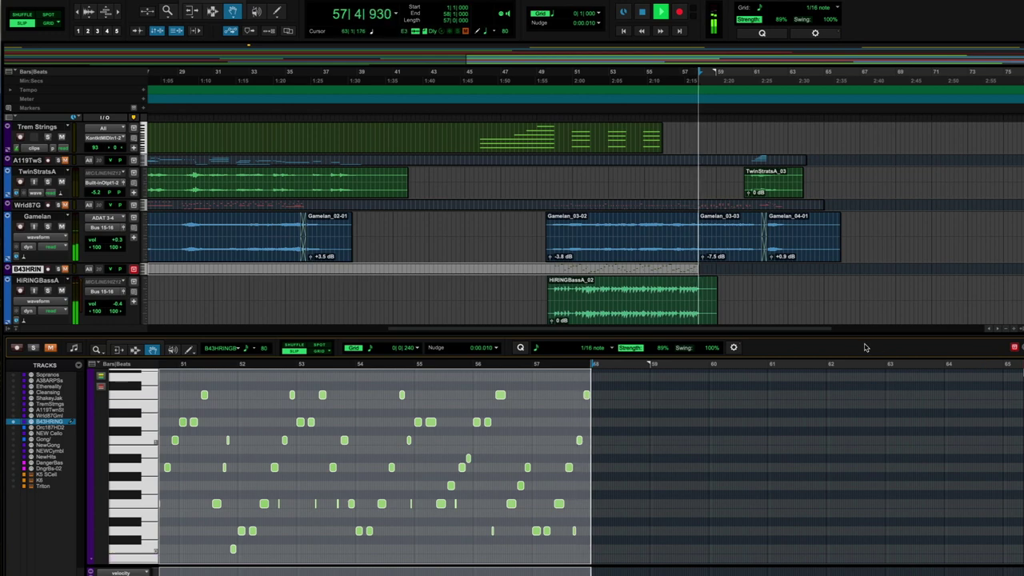
Step: Show the World87 Gamelan-01 clip in the MIDI editor and examine its notes around bars 59 to 62
left_click(722, 206)
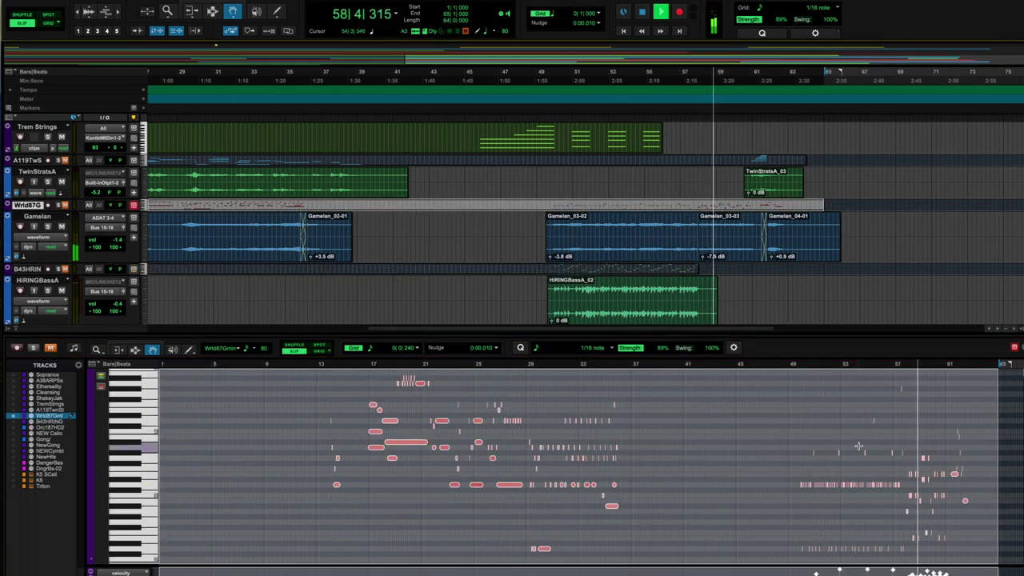
scroll(915, 521, "right", 8)
scroll(823, 494, "up", 6)
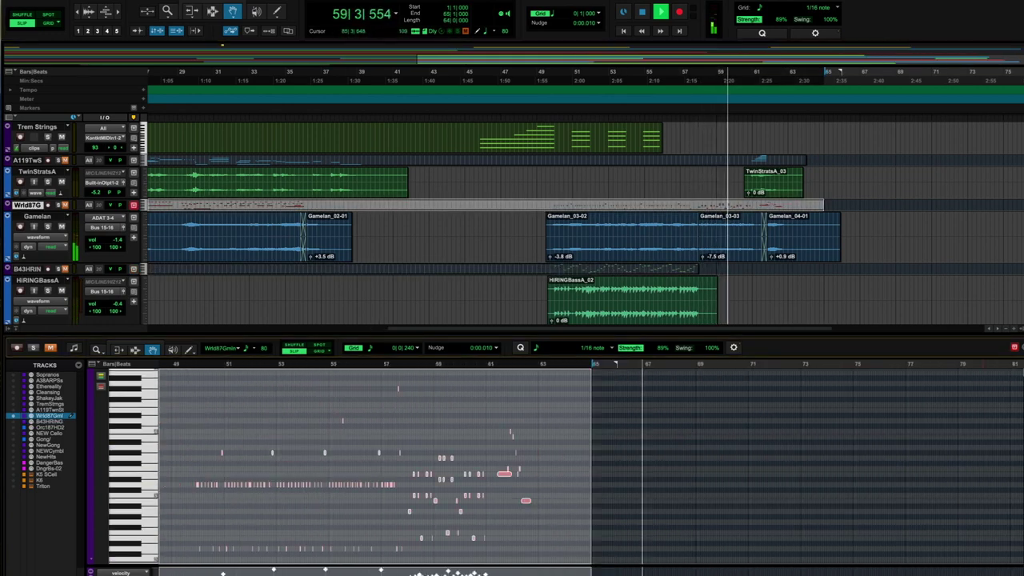
scroll(823, 494, "left", 4)
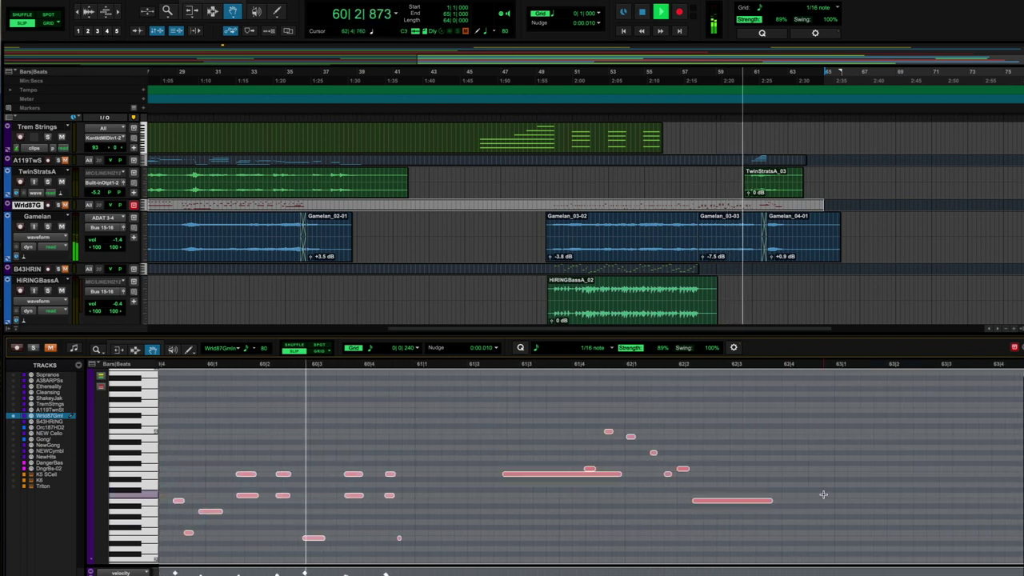
scroll(948, 437, "right", 3)
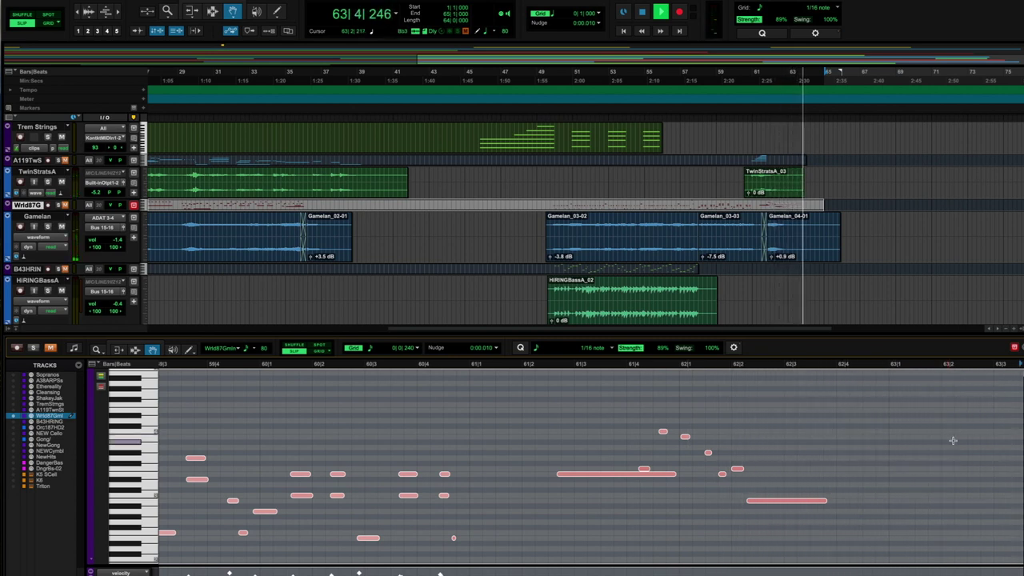
Step: Select the MTN_Waterhead FemChoir-03 clip, shift the selection to the A38ARPSession track, and view the Triton instrument's Arp Session Kit
scroll(941, 258, "up", 5)
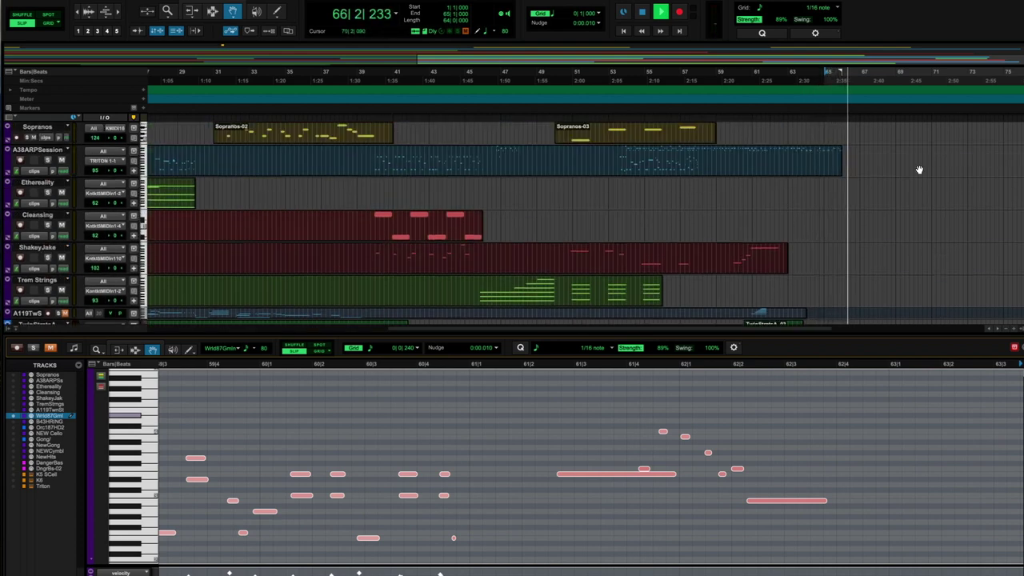
scroll(921, 166, "up", 3)
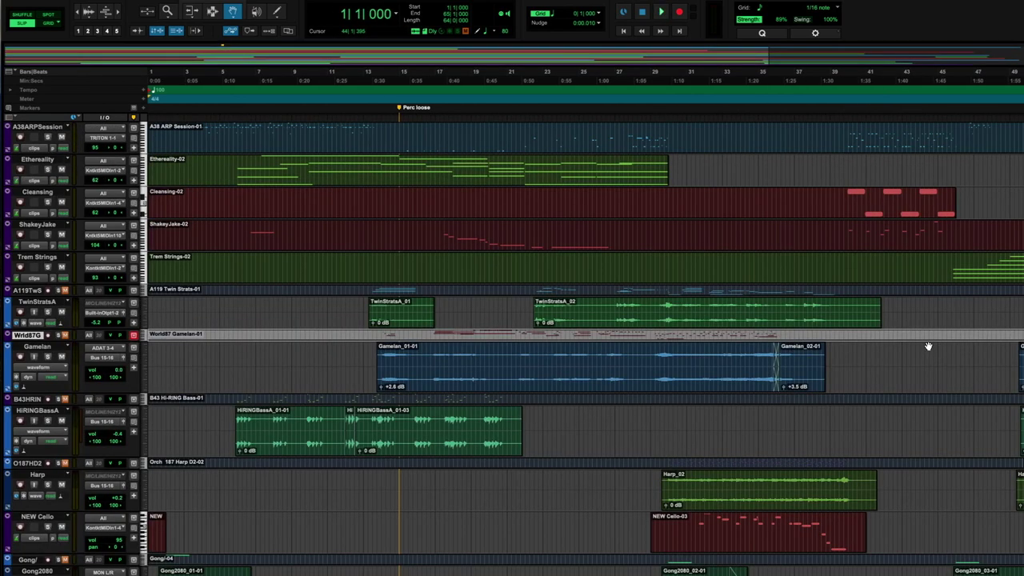
scroll(701, 194, "up", 3)
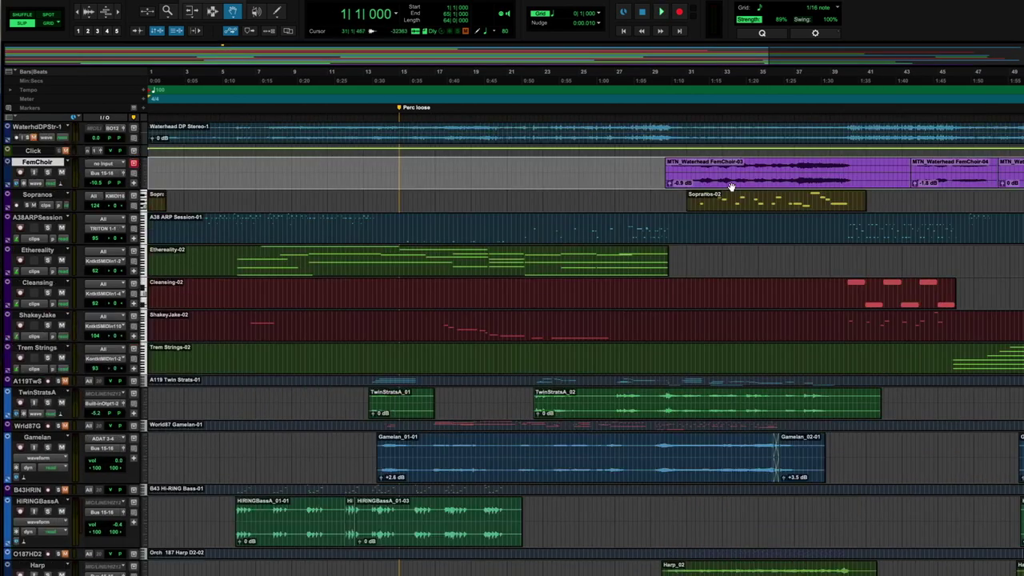
left_click(832, 187)
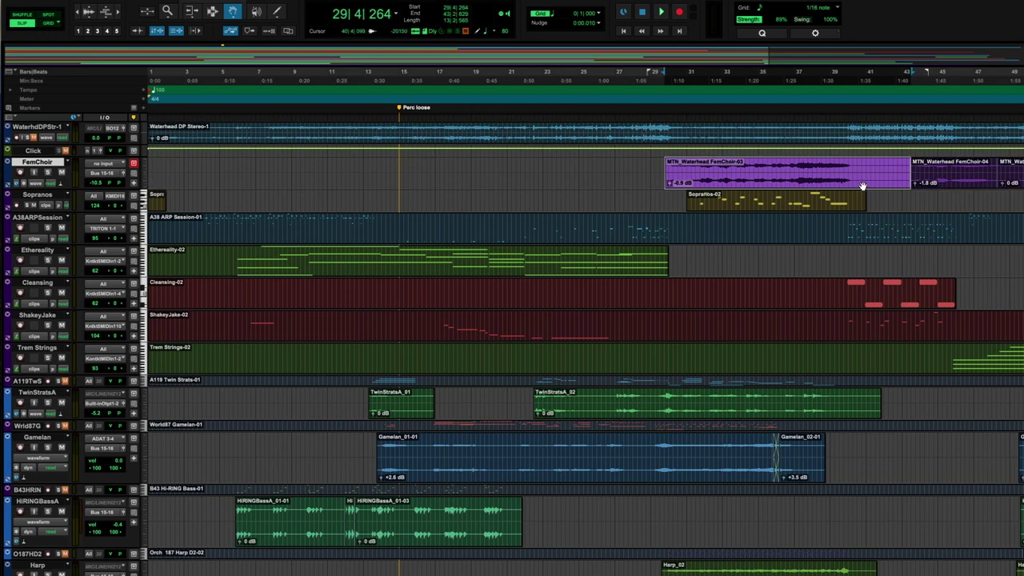
key("semicolon")
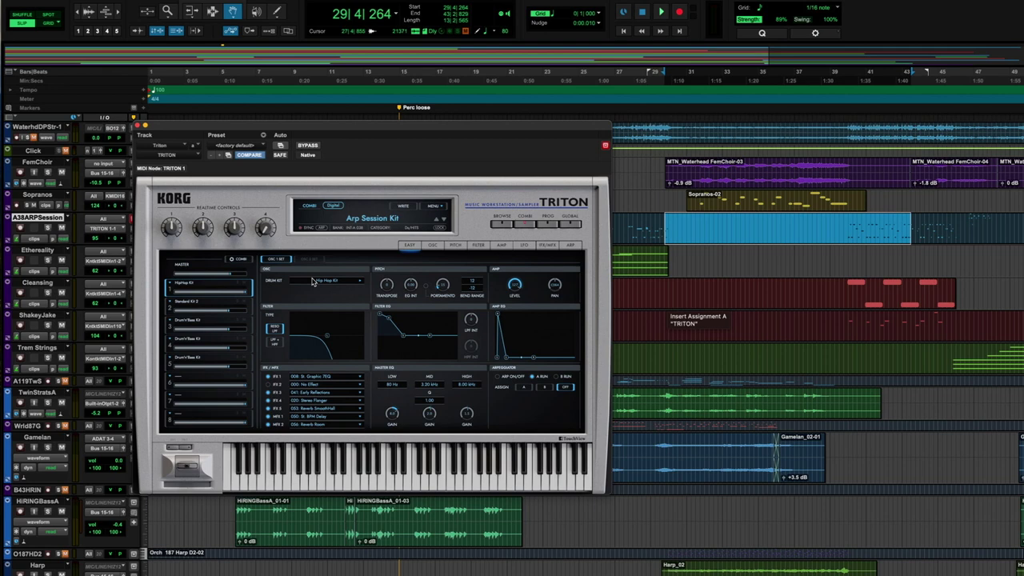
left_click_drag(472, 127, 490, 127)
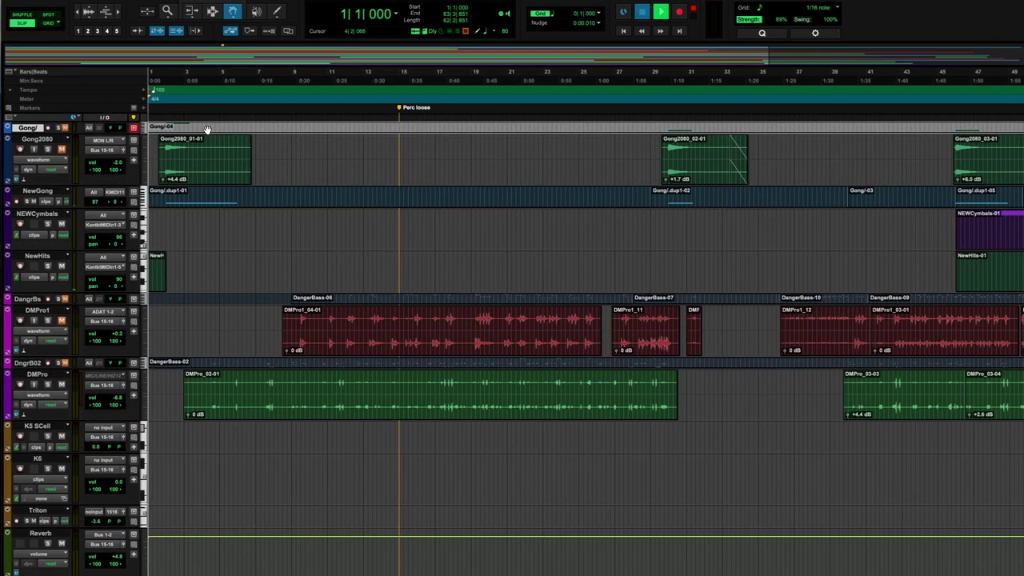
Step: Audition the arrangement from 4|3|248 with the Gong and DMPro tracks in view
left_click(211, 120)
key("space")
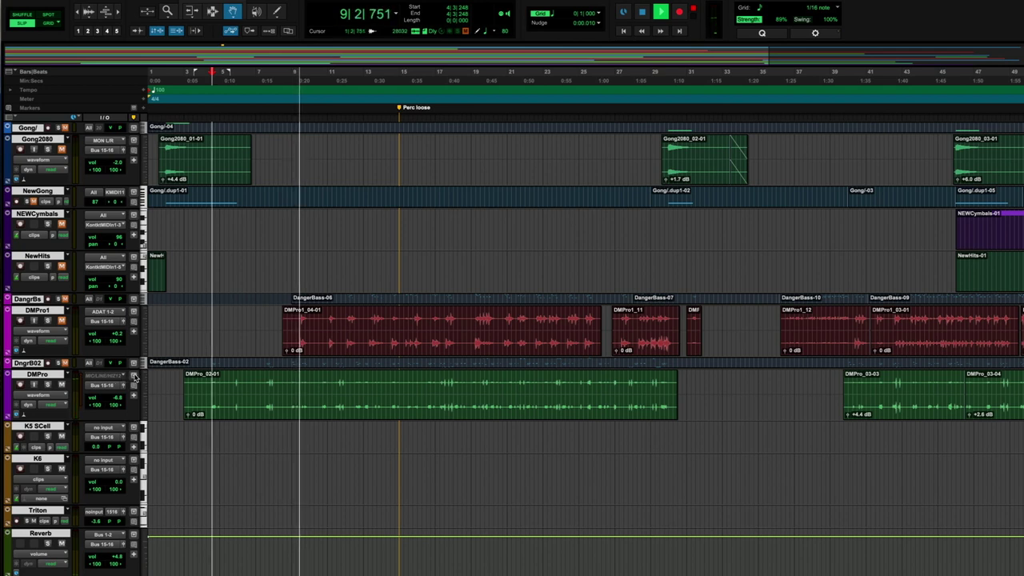
key("space")
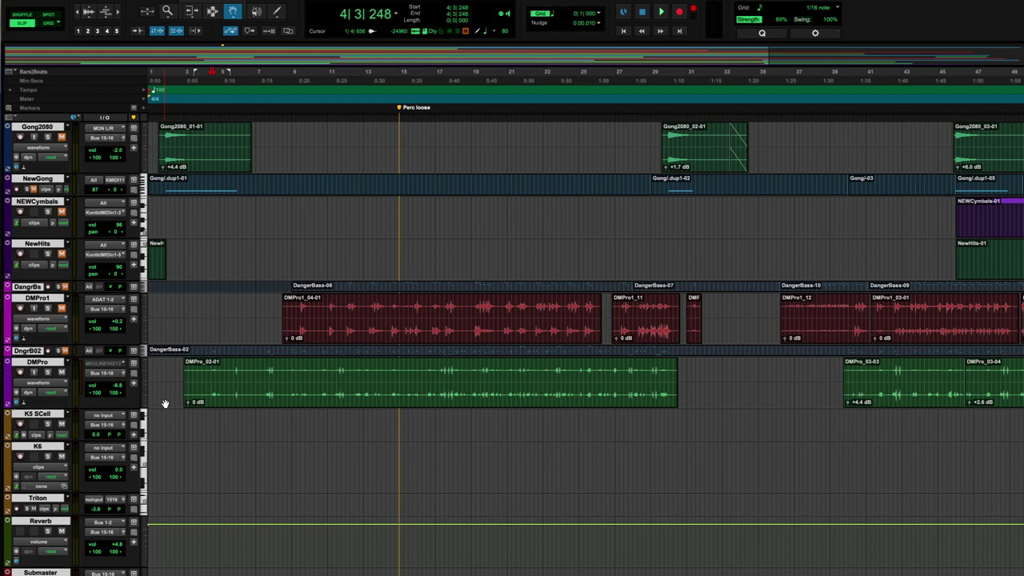
Step: Show the DangerBass-02 notes in the MIDI editor, enlarge the editor pane, and bring the DangerBass-02 track into view
key("ctrl+equal")
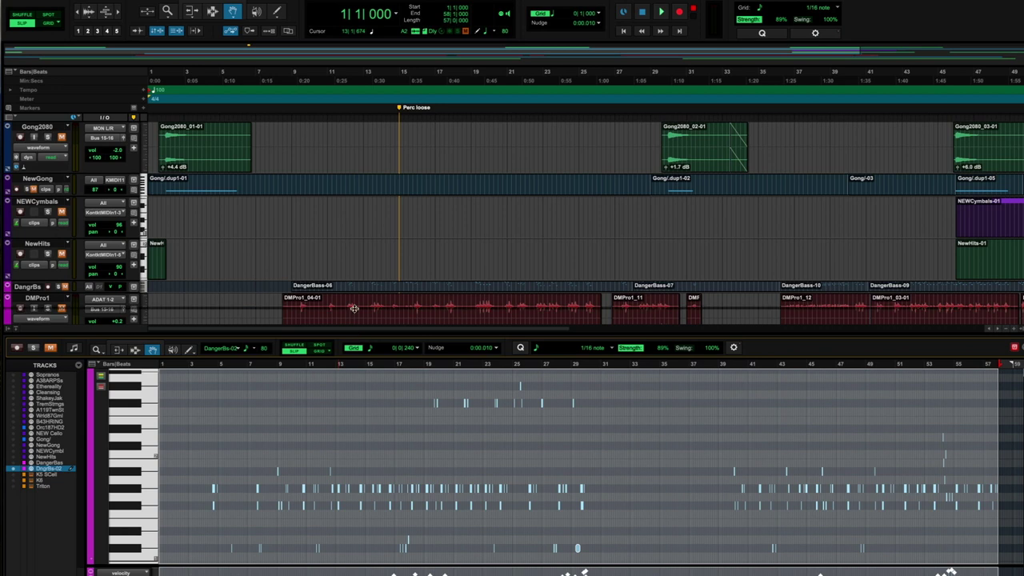
left_click_drag(355, 334, 354, 307)
scroll(137, 229, "down", 5)
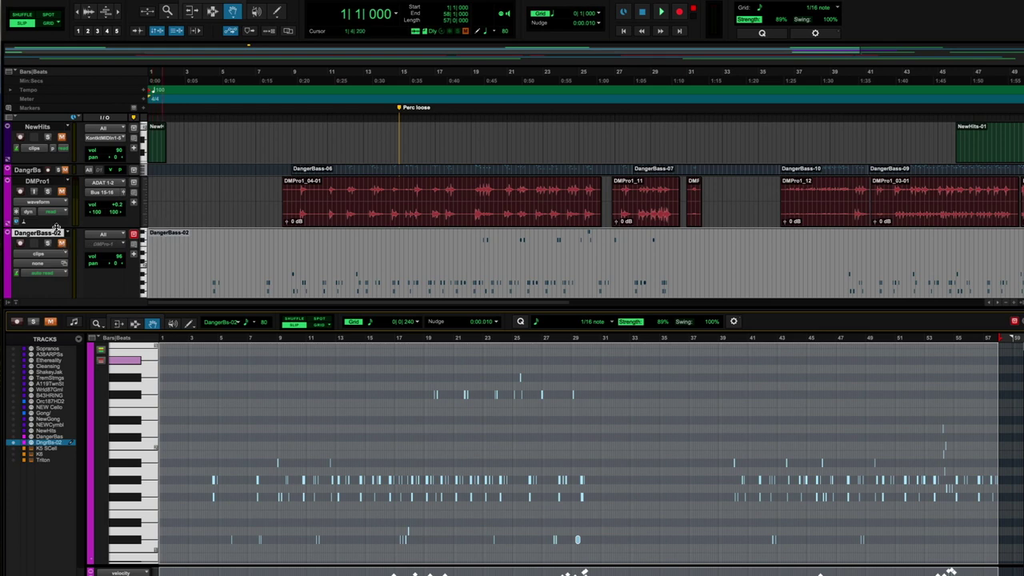
Step: Audition the arrangement from 8|4|583, near the start of the DMPro1_04-01 clip
left_click(288, 119)
key("space")
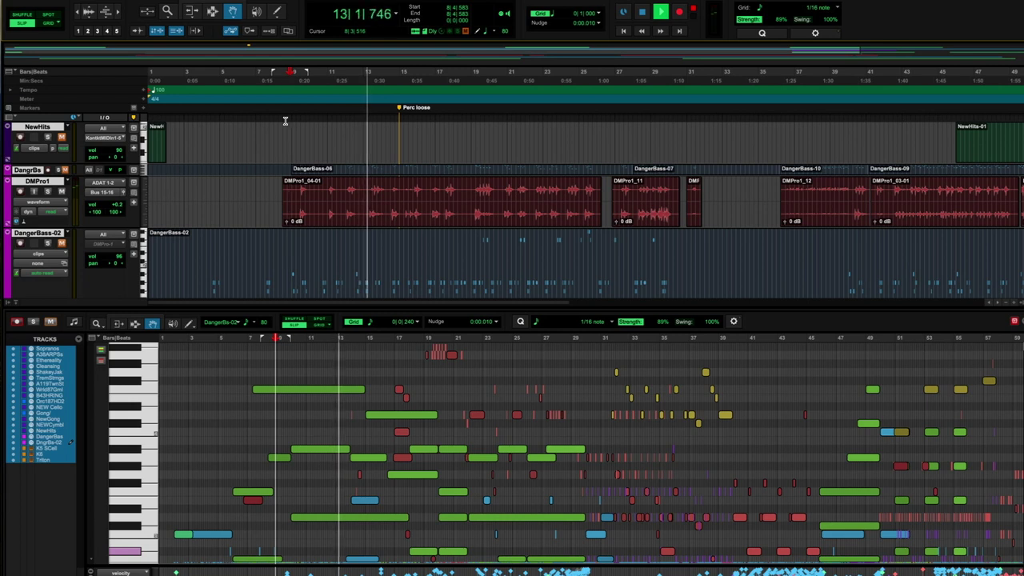
key("space")
scroll(232, 187, "down", 2)
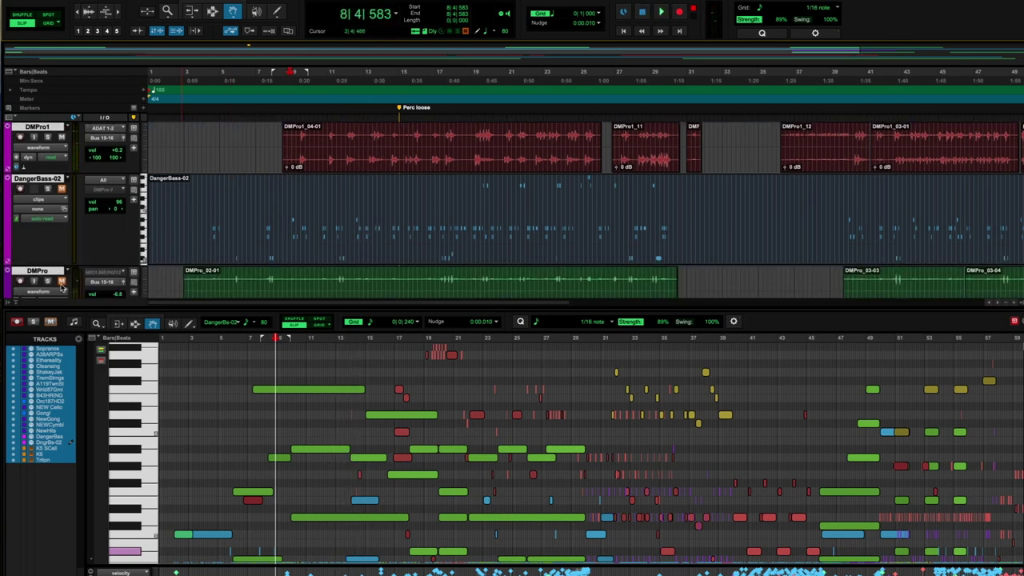
Step: Play the DMPro1 part from 9|2|488 and collapse the DangerBass-02 track's height during playback
left_click(298, 118)
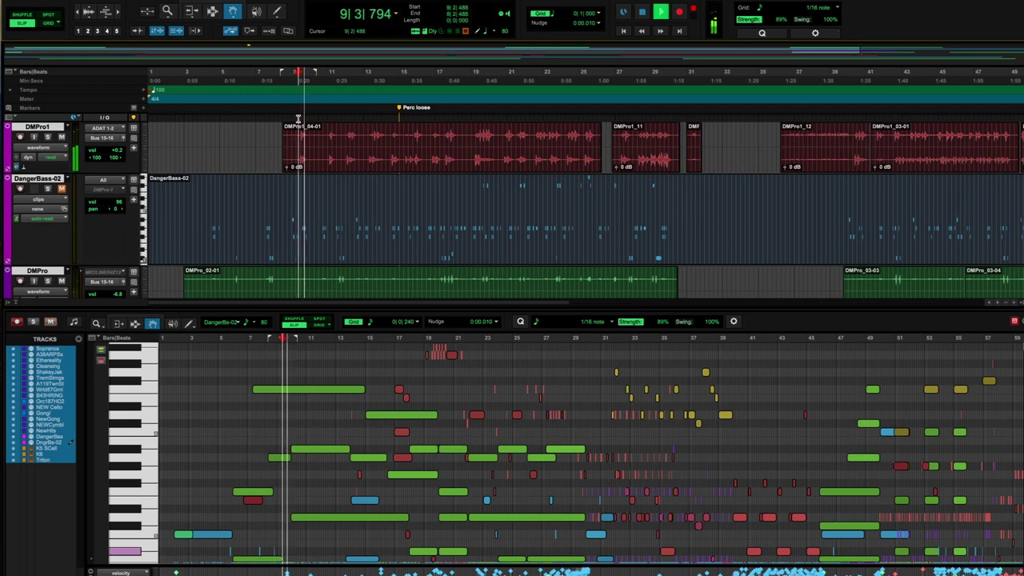
left_click_drag(145, 264, 141, 192)
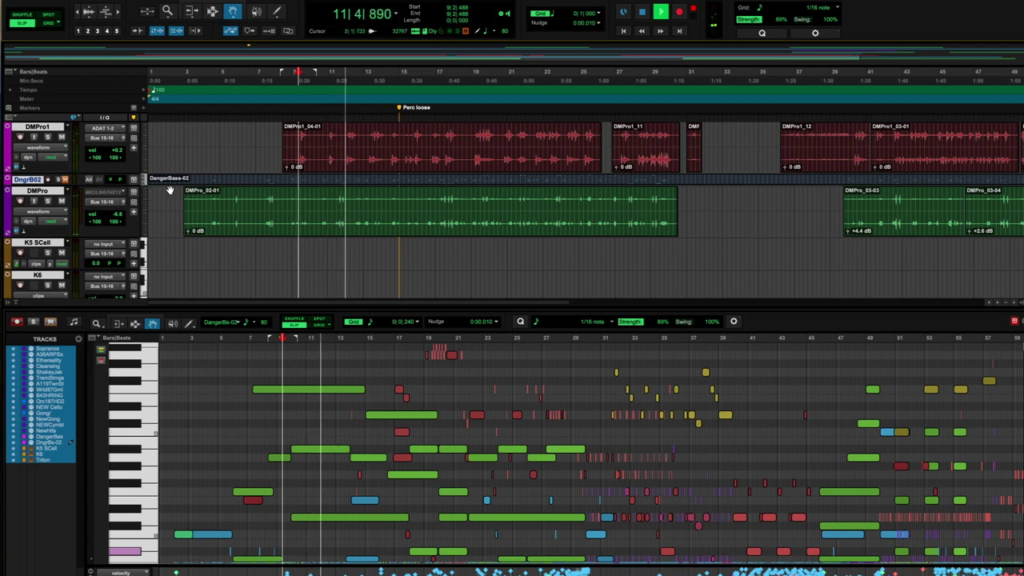
scroll(225, 177, "up", 3)
key("space")
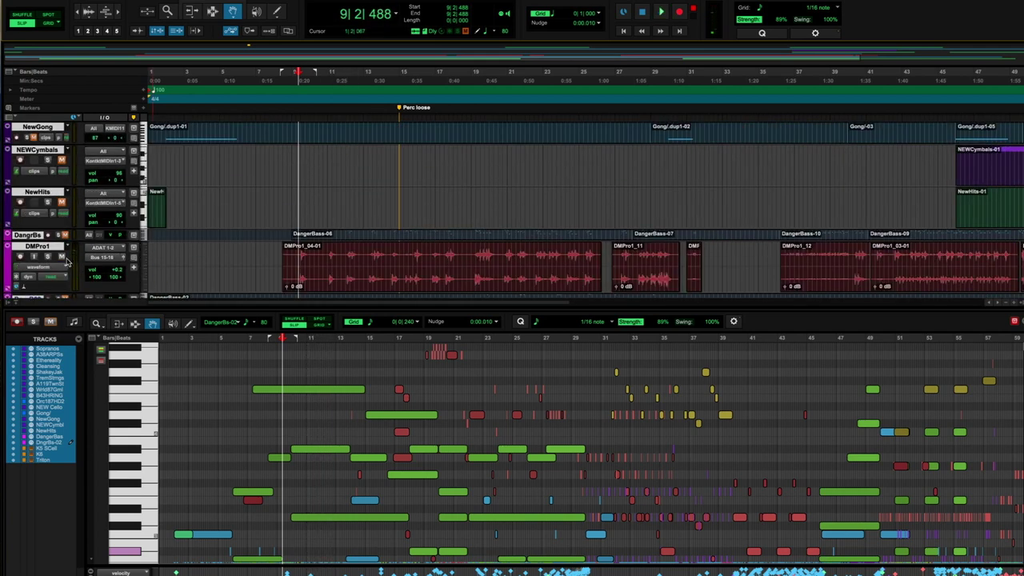
Step: Switch to the browser, review the Spectrasonics Stylus RMX Xpanded page down to its FAQ, and return to Pro Tools
scroll(252, 256, "down", 5)
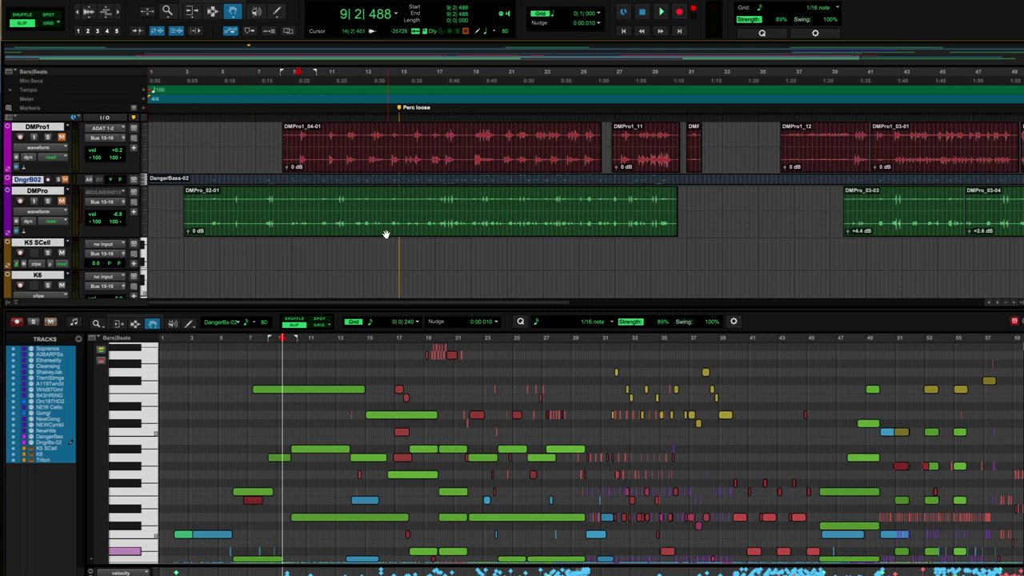
scroll(389, 233, "down", 3)
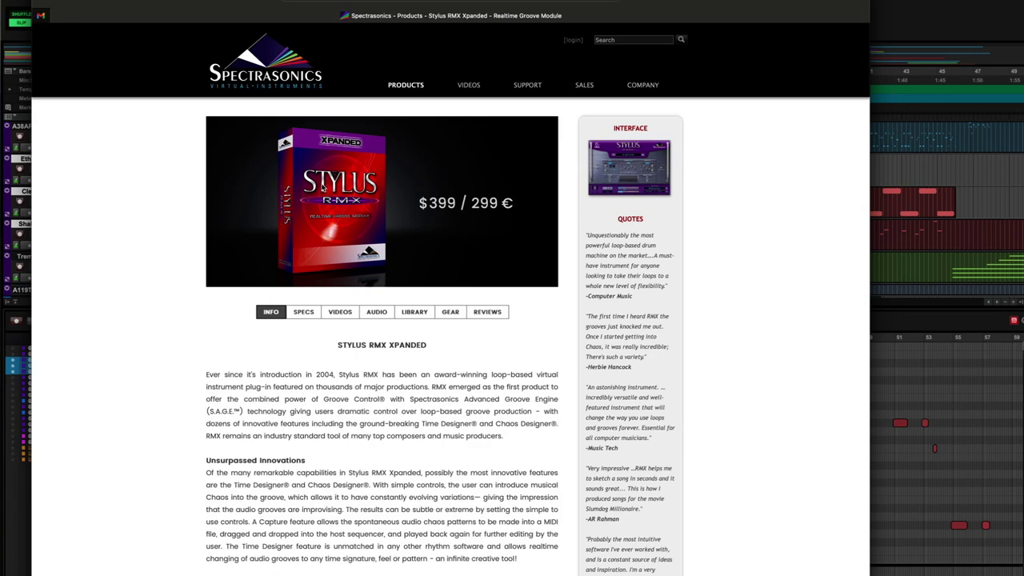
scroll(316, 212, "down", 10)
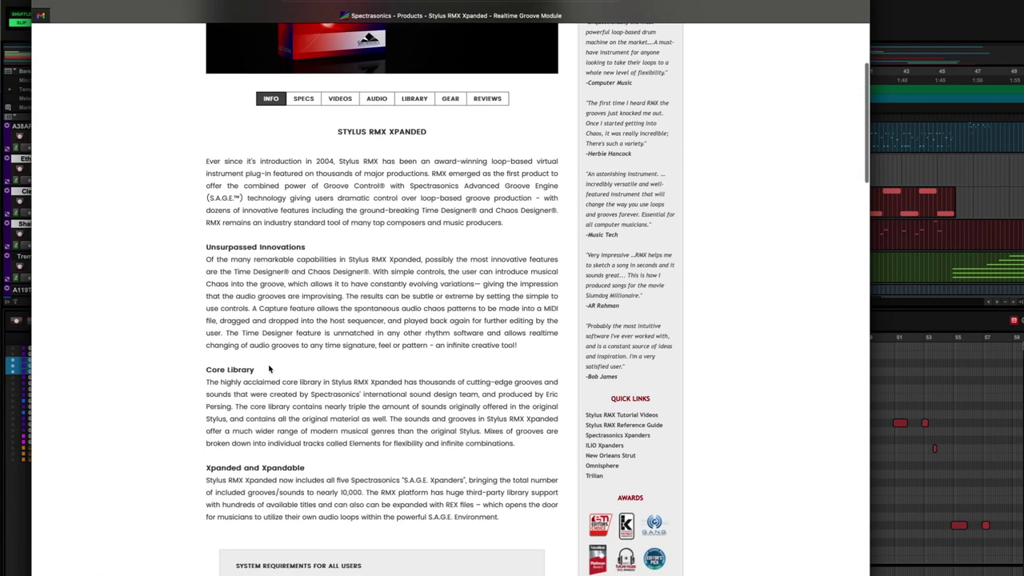
scroll(269, 364, "down", 8)
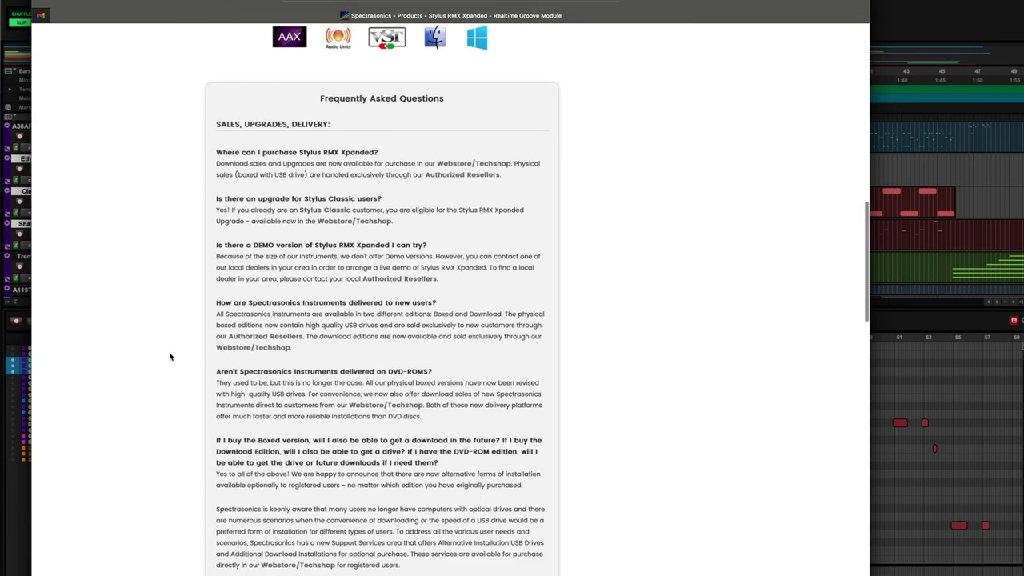
key("super+Tab")
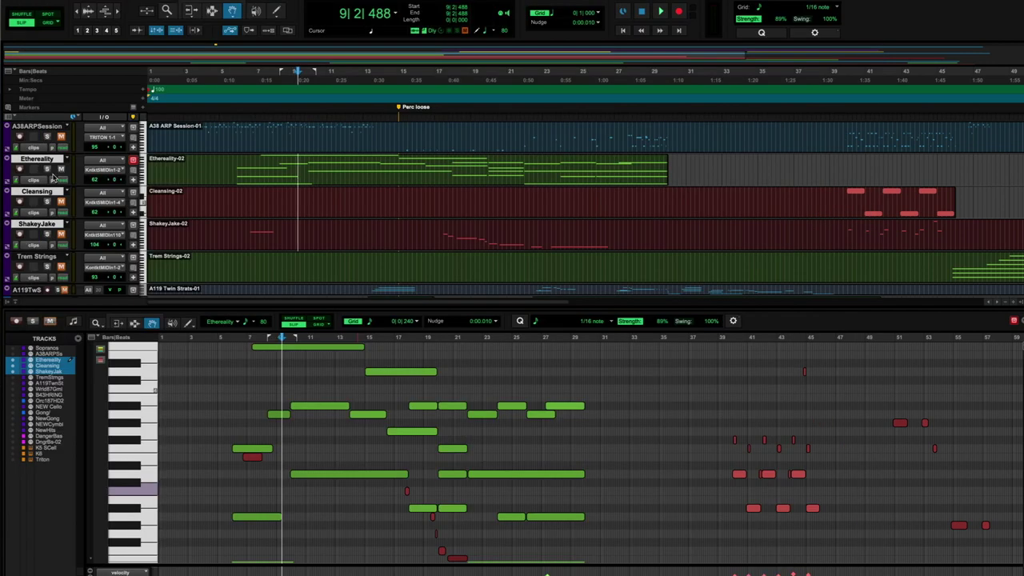
Step: Audition the Ethereality part from 5|4|487 and display the Ethereality-02 clip's notes in the MIDI editor
left_click(235, 120)
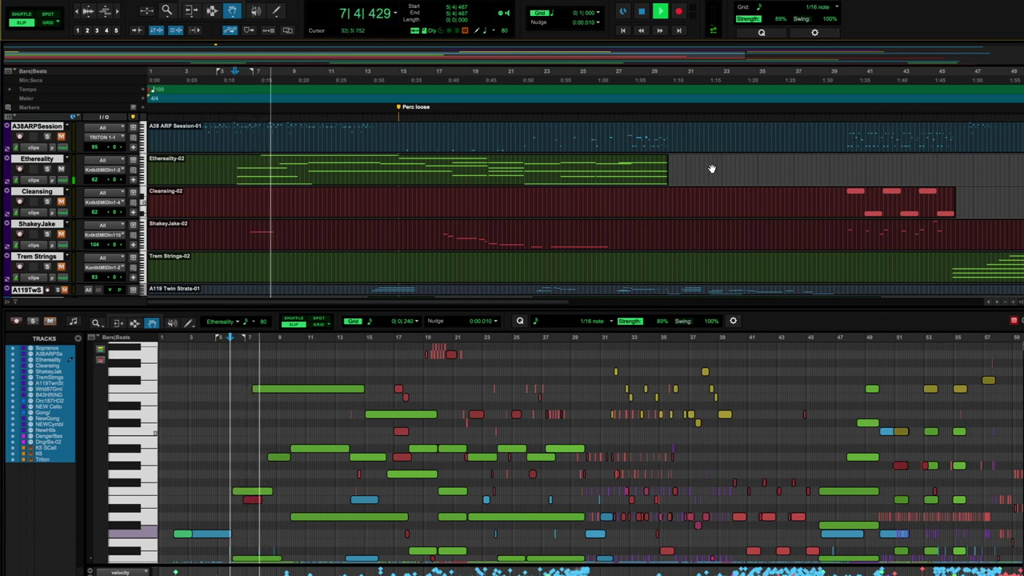
left_click(560, 144)
left_click(532, 172)
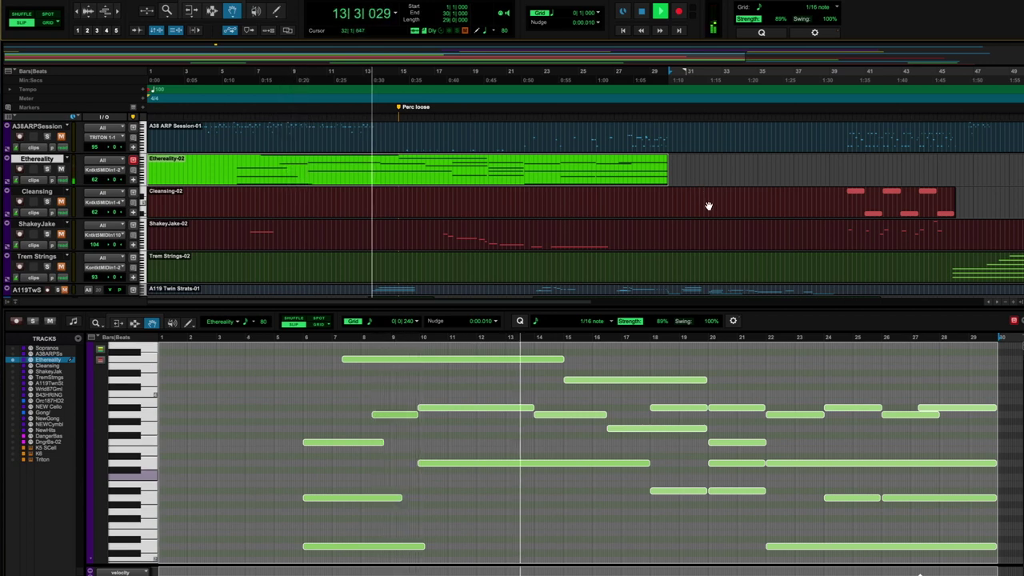
key("space")
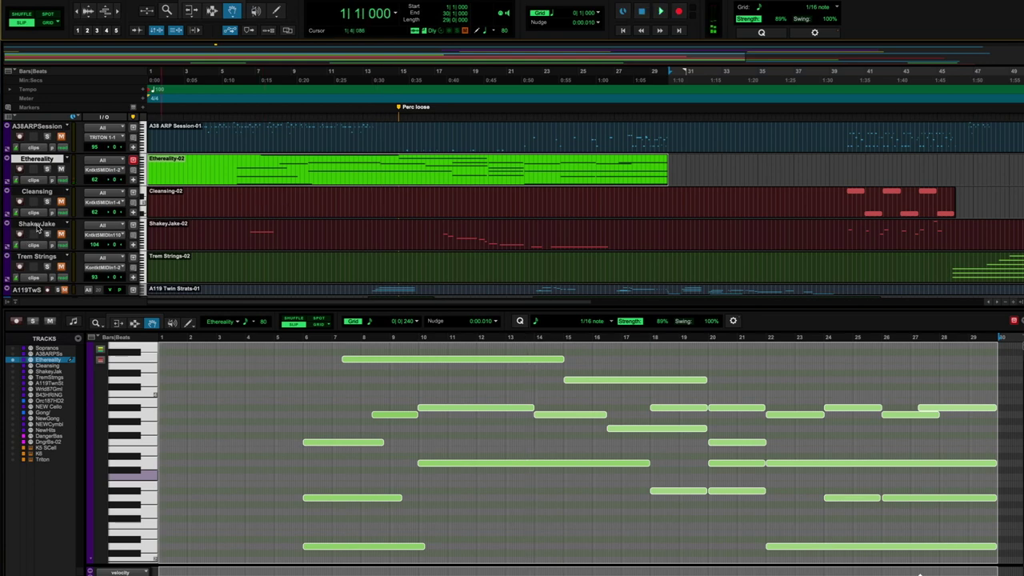
Step: Display the ShakeyJake notes in the MIDI editor and audition the part from 6|3|097
left_click(37, 225)
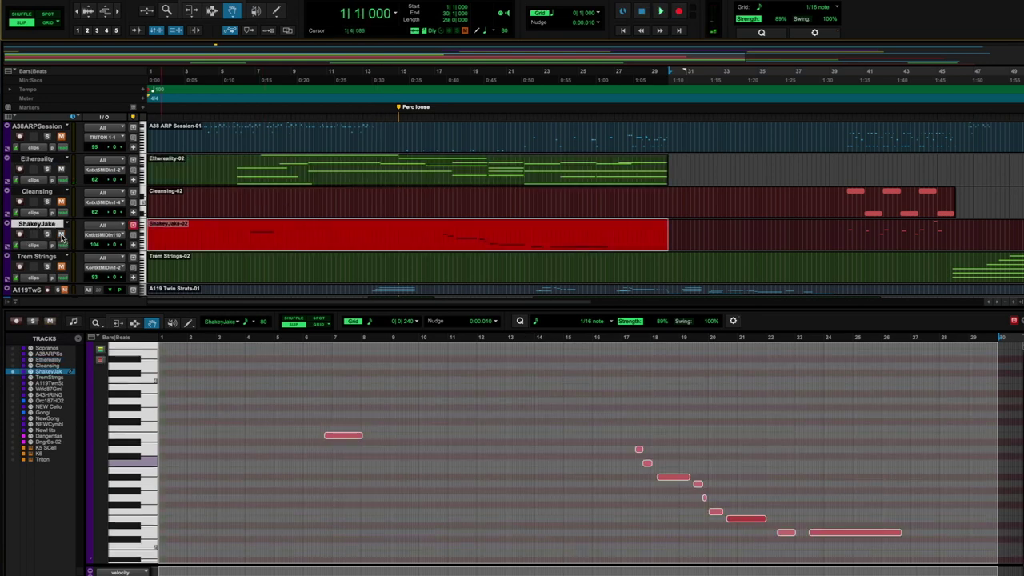
left_click(246, 118)
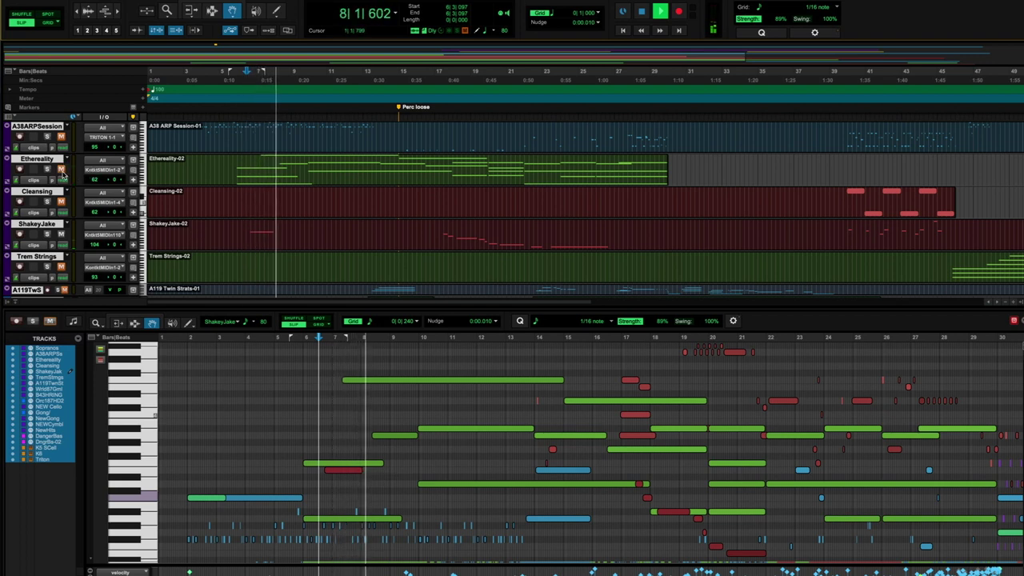
key("space")
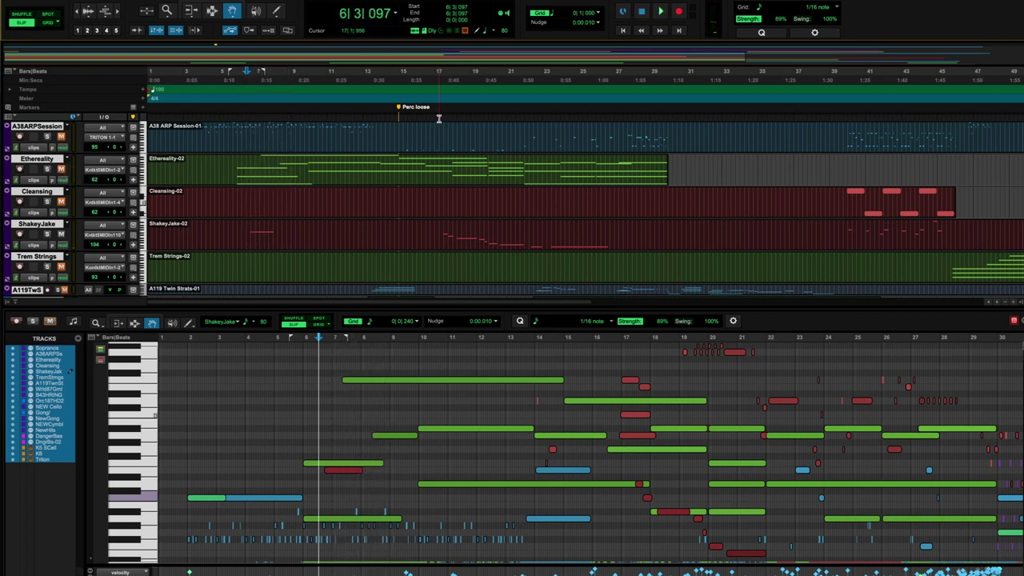
Step: Audition the ShakeyJake part from 17|1|956 and the Cleansing part from 39|4|631
left_click(439, 118)
key("space")
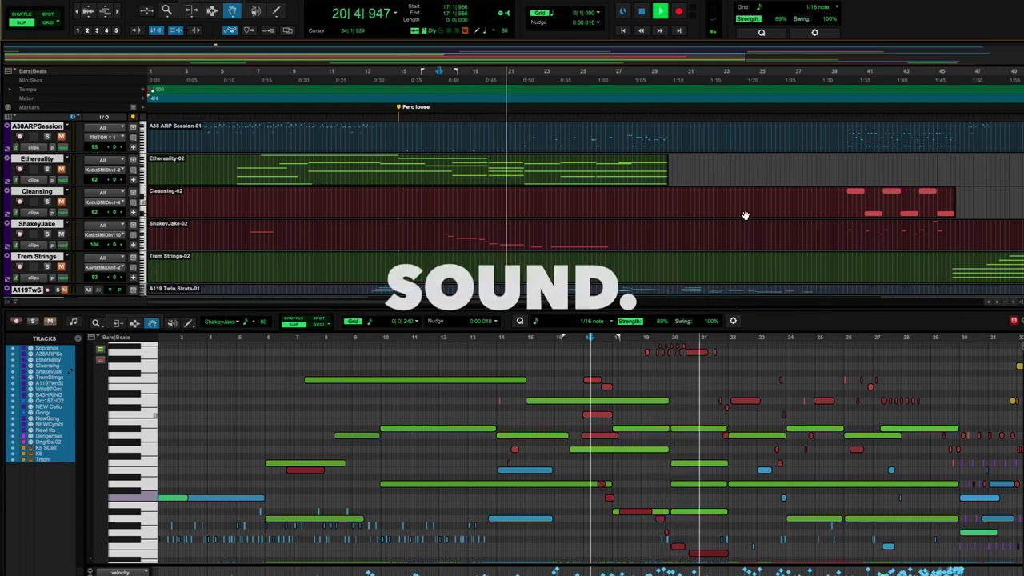
key("space")
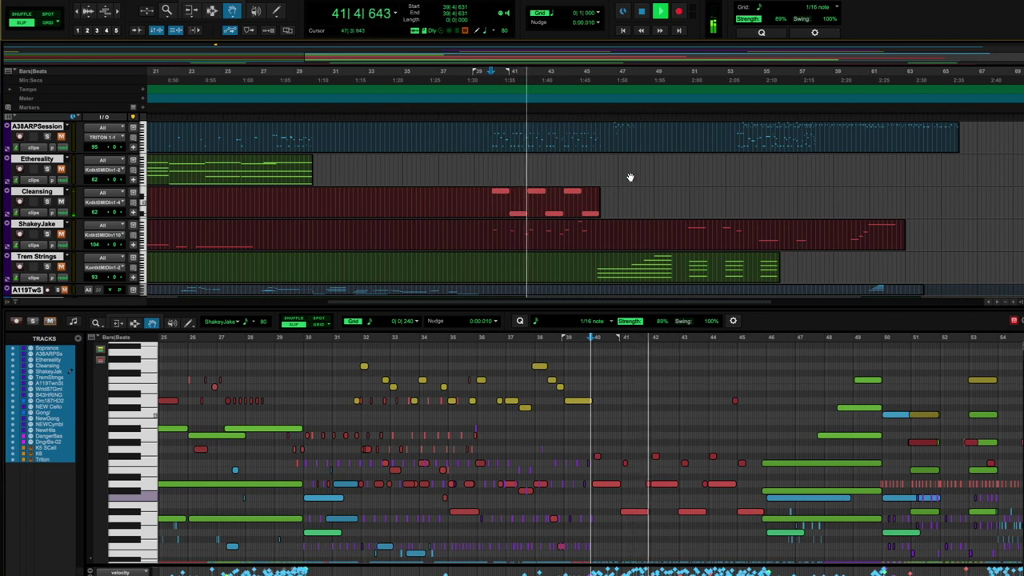
key("space")
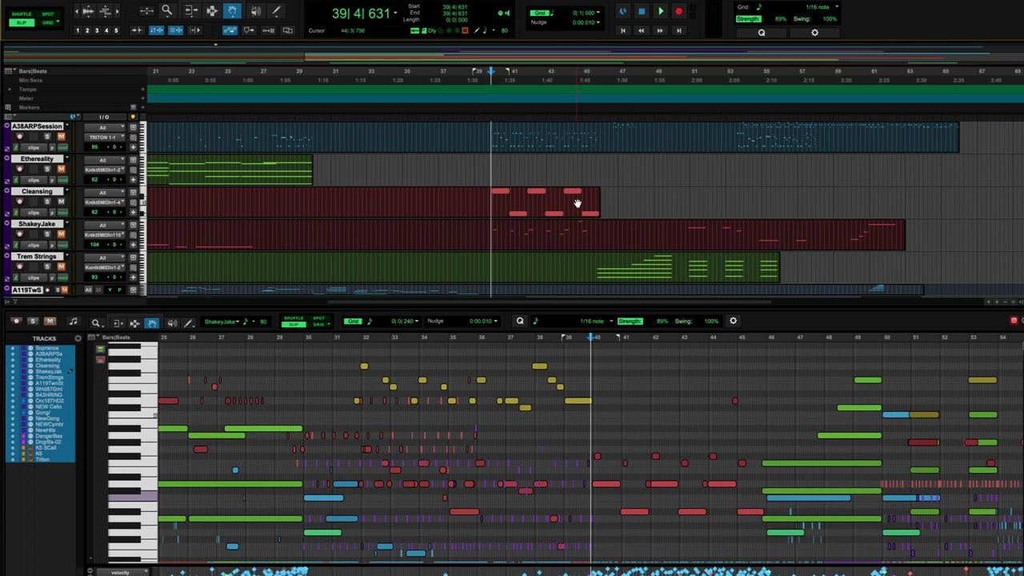
Step: Audition the Cleansing part from 39|4|631 and the TwinStratsA audio from 22|3|483
key("space")
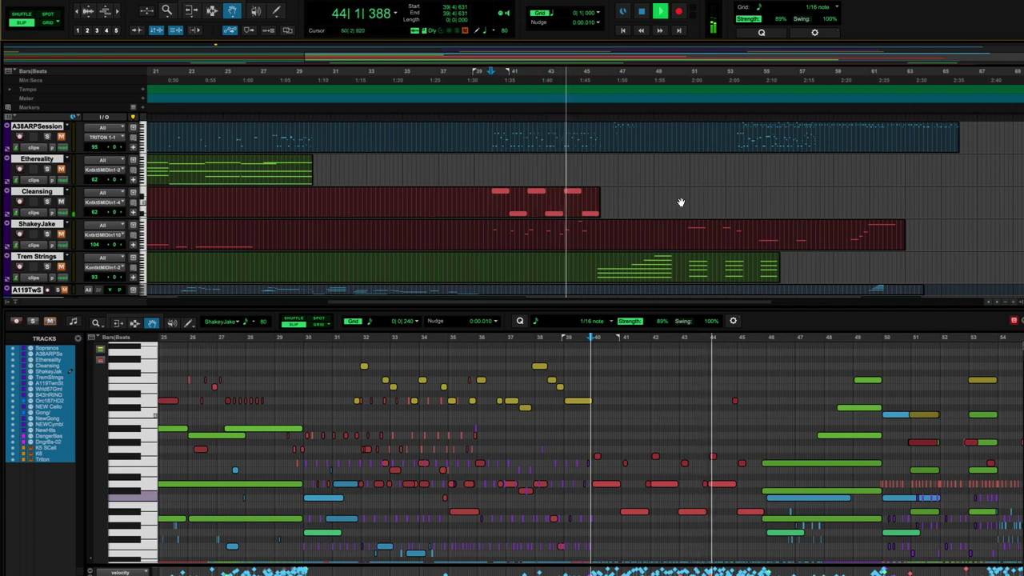
key("space")
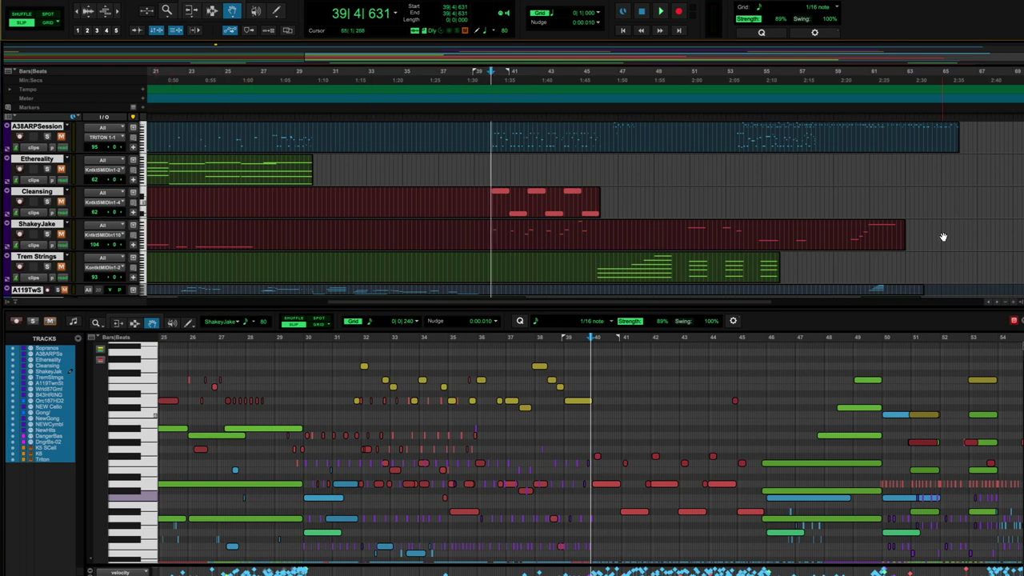
scroll(947, 246, "down", 1)
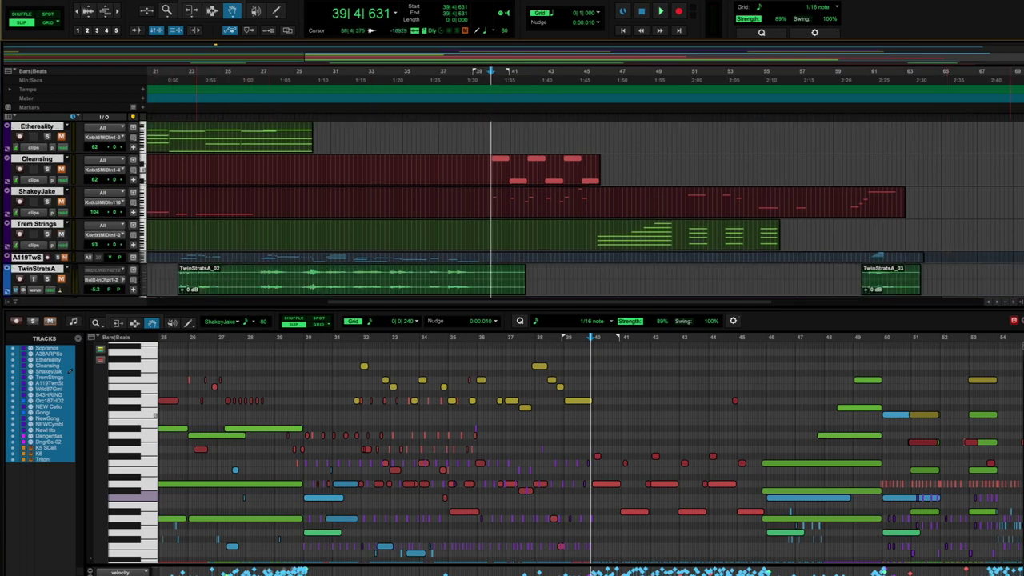
scroll(1001, 232, "up", 4)
scroll(1003, 235, "down", 5)
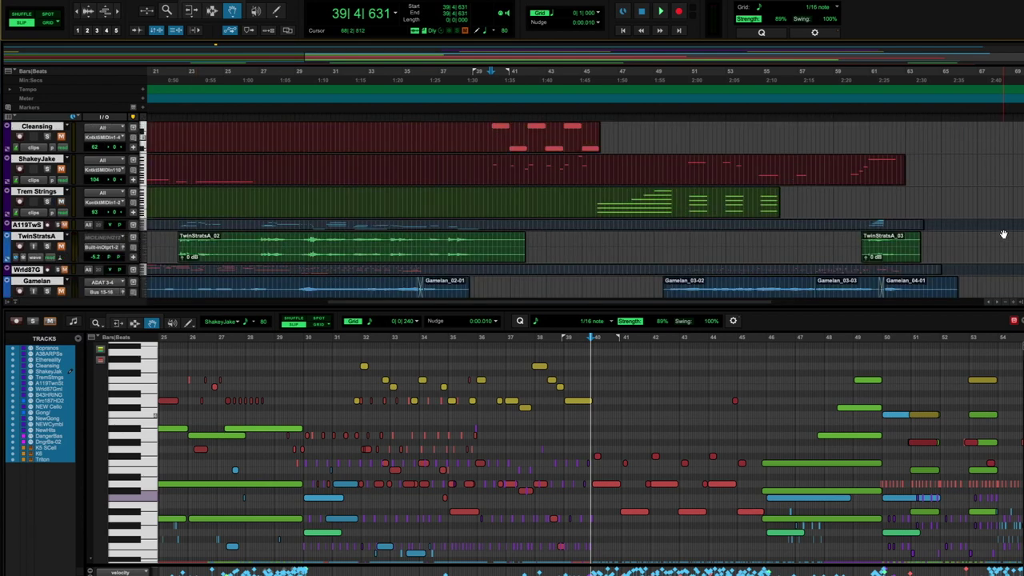
left_click(594, 125)
key("space")
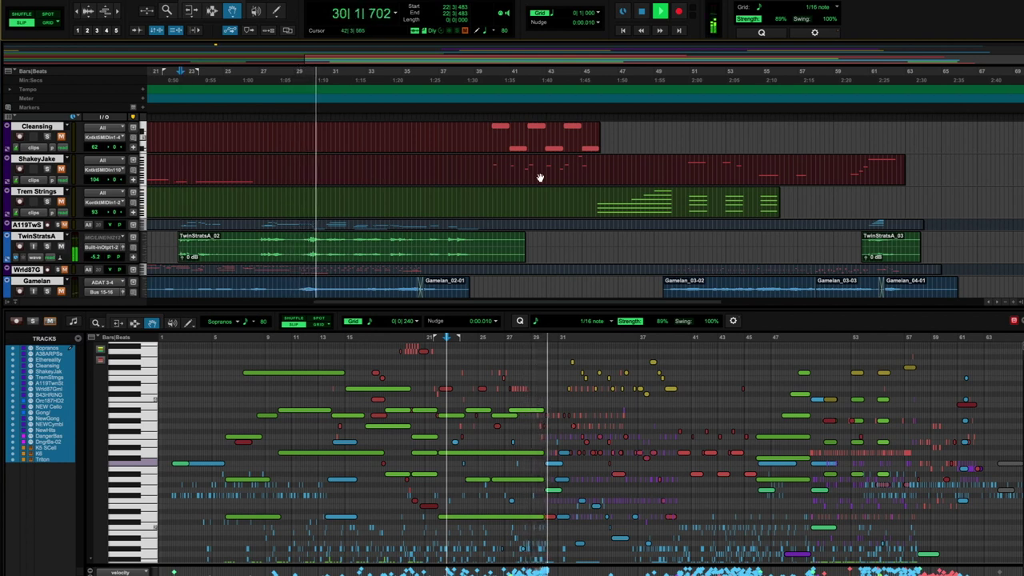
key("space")
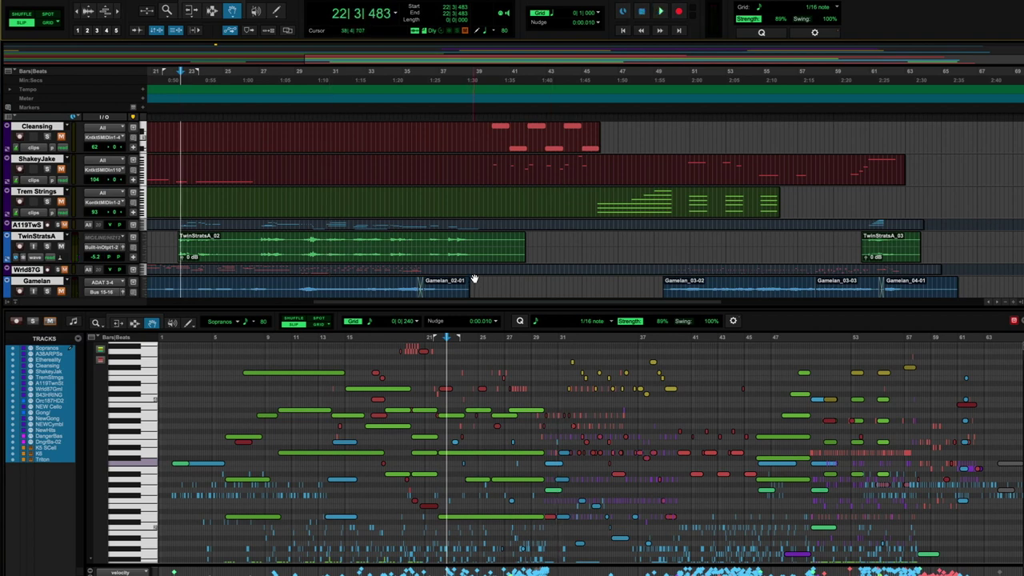
Step: Audition the Gamelan audio from 13|3|251 and display the Wrld87G clip's notes in the MIDI editor
key("ctrl+Up")
key("alt+Tab")
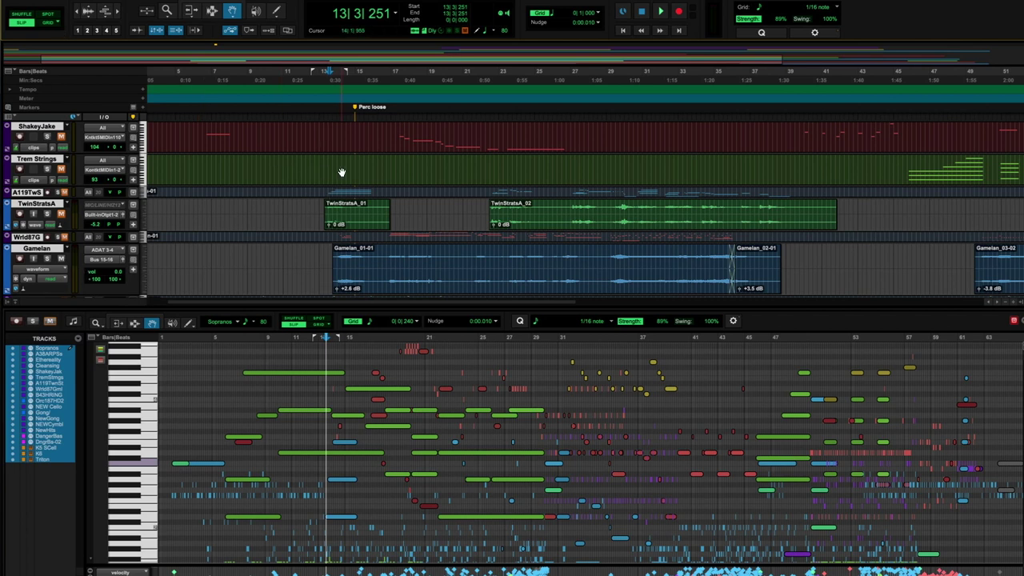
key("space")
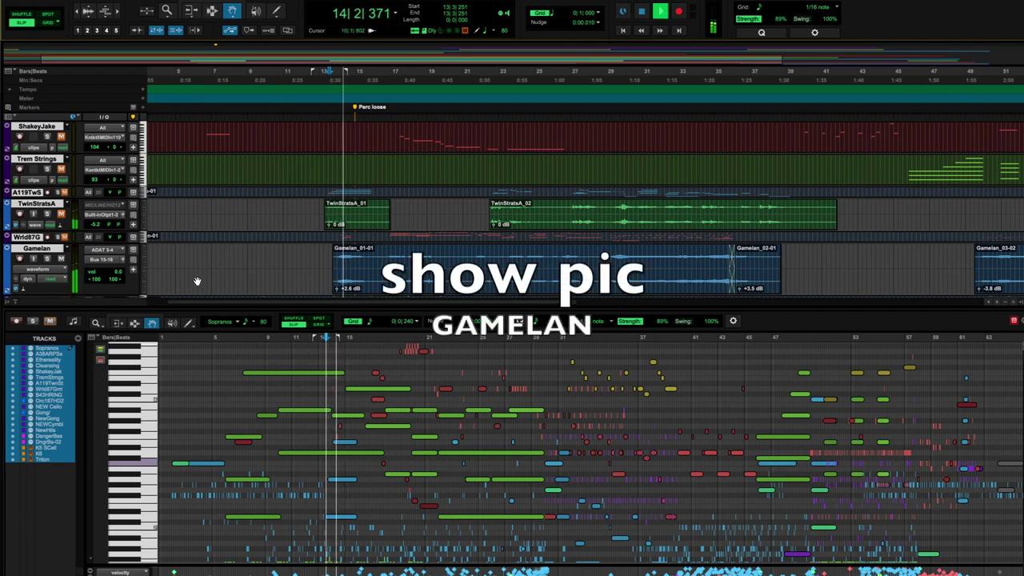
left_click(342, 237)
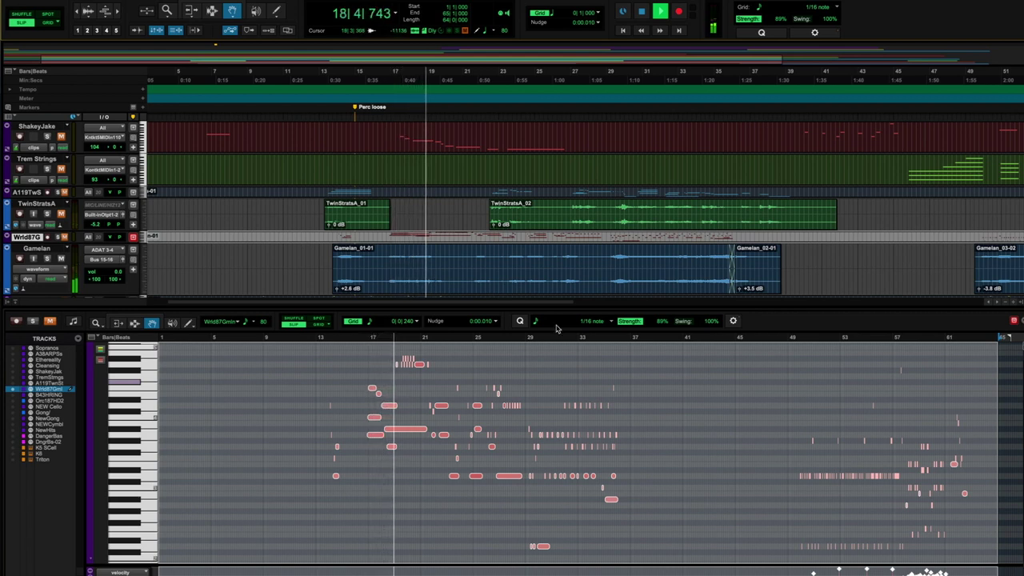
key("space")
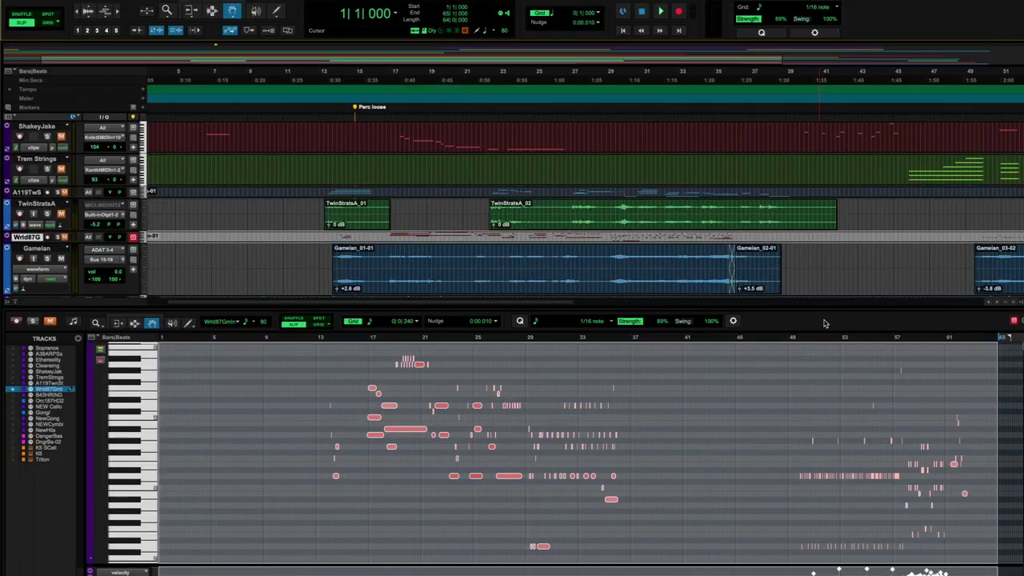
Step: Show the HI-Ring Bass patch in the JV-1080's category list and display the JV2080 track in the MIDI editor
scroll(822, 288, "down", 1)
scroll(822, 289, "down", 1)
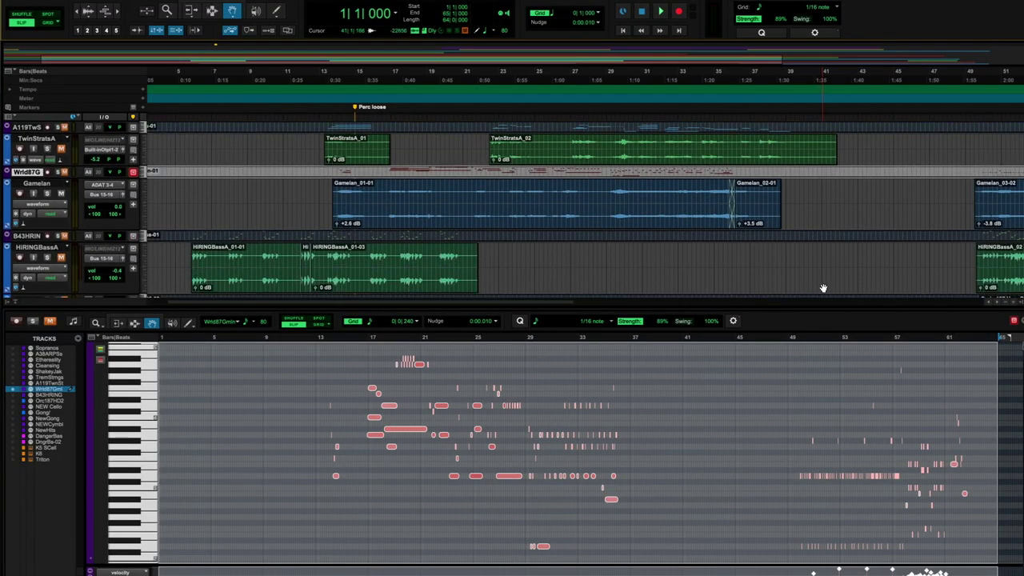
left_click(194, 244)
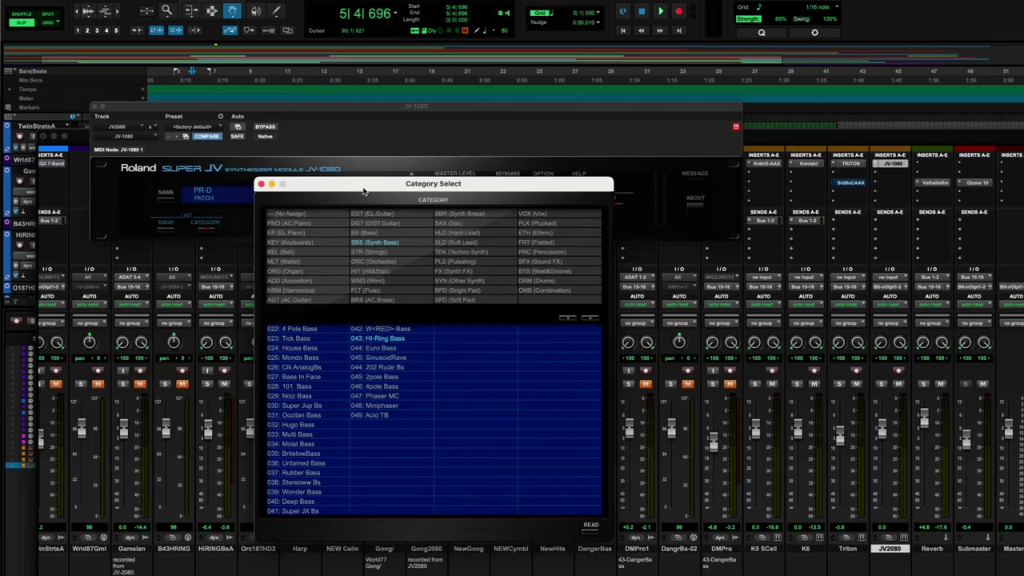
left_click_drag(364, 191, 384, 248)
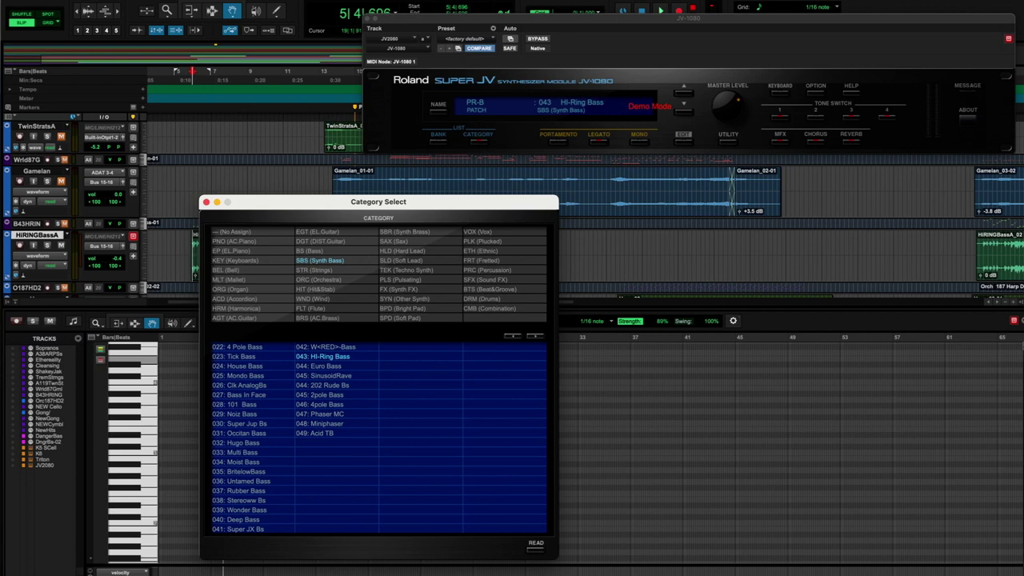
left_click(41, 465)
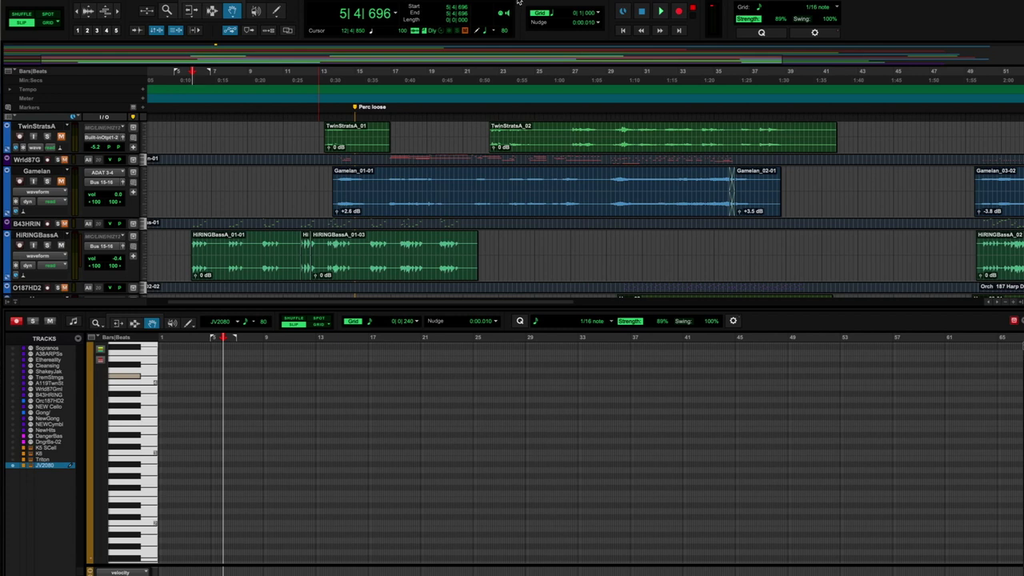
Step: Mute the HiRINGBassA track and audition the Harp part from 29|3|865
scroll(66, 203, "down", 3)
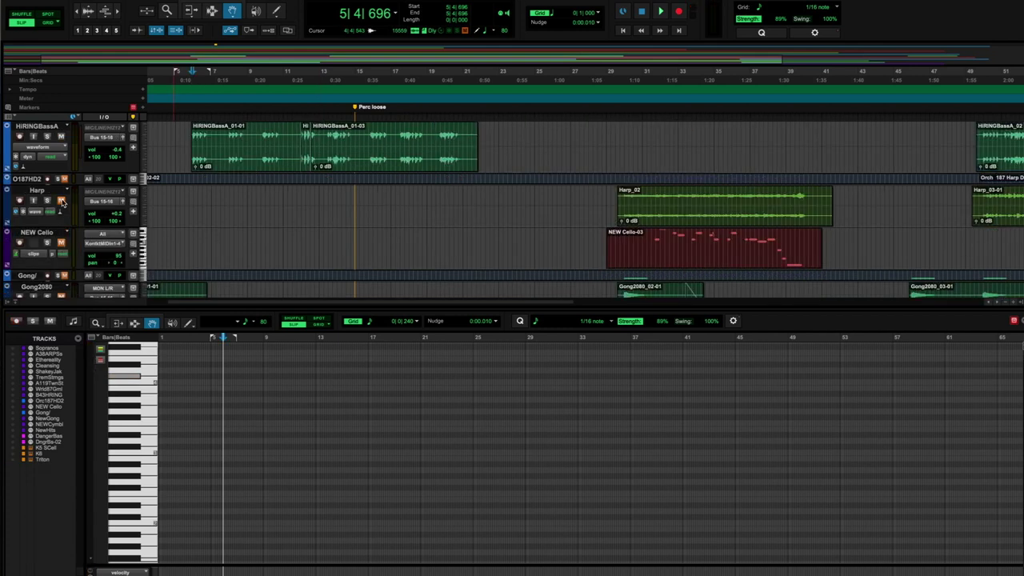
left_click(61, 137)
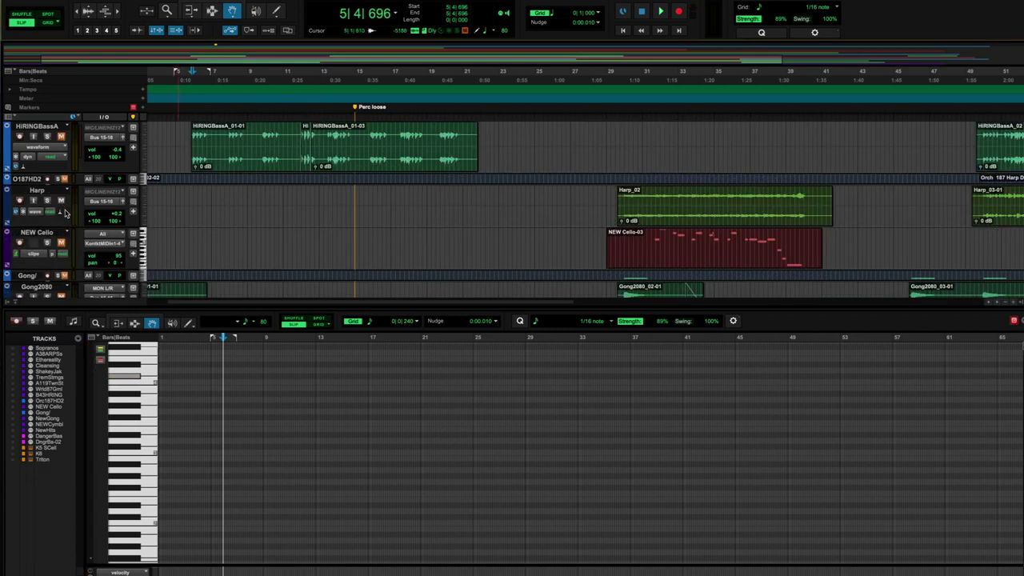
left_click(624, 121)
key("space")
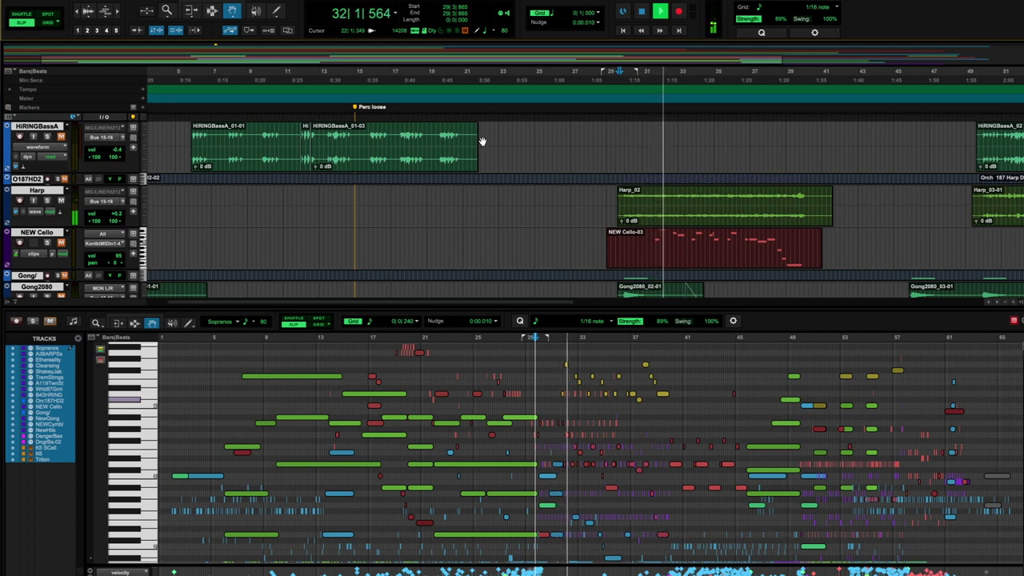
key("space")
Step: Audition the Harp part from 35|1|050 and play it with NEW Cello from 31|1|923
left_click(712, 120)
key("space")
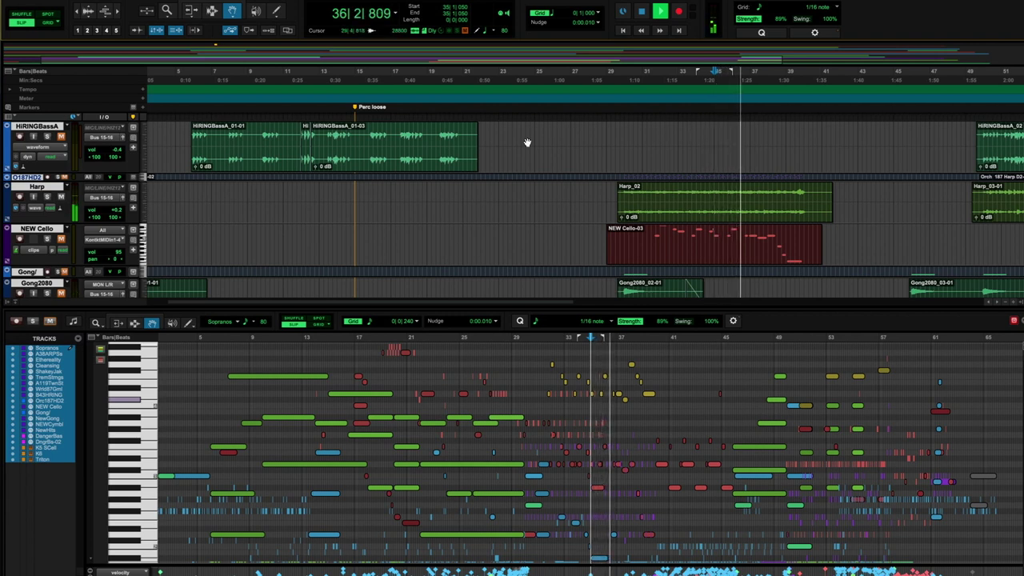
key("space")
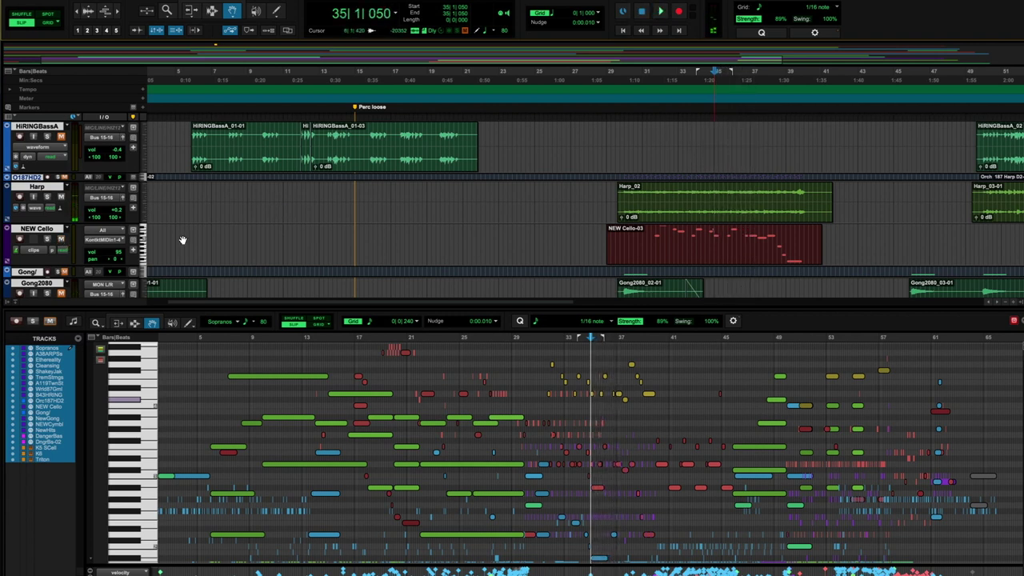
left_click(646, 129)
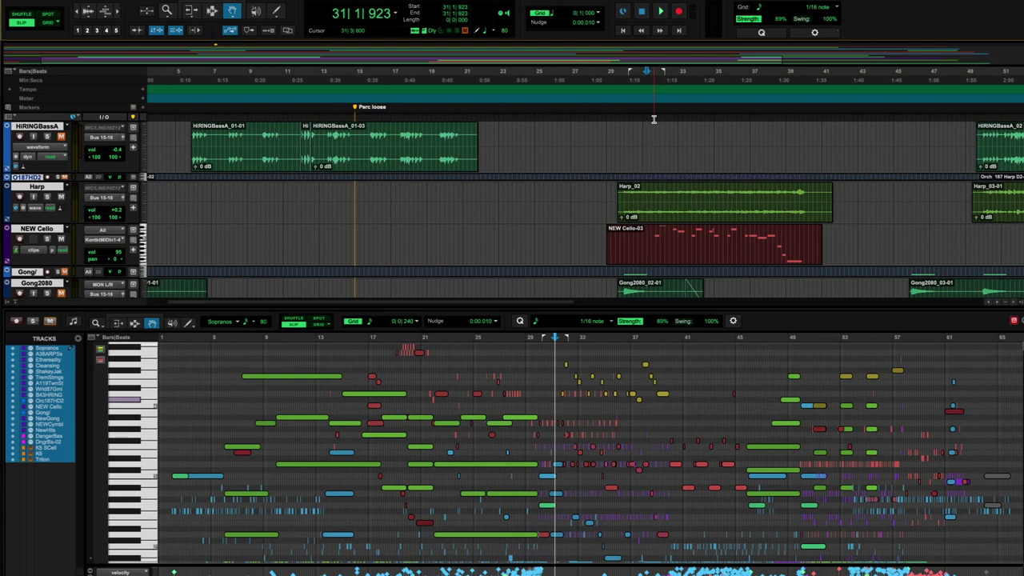
key("space")
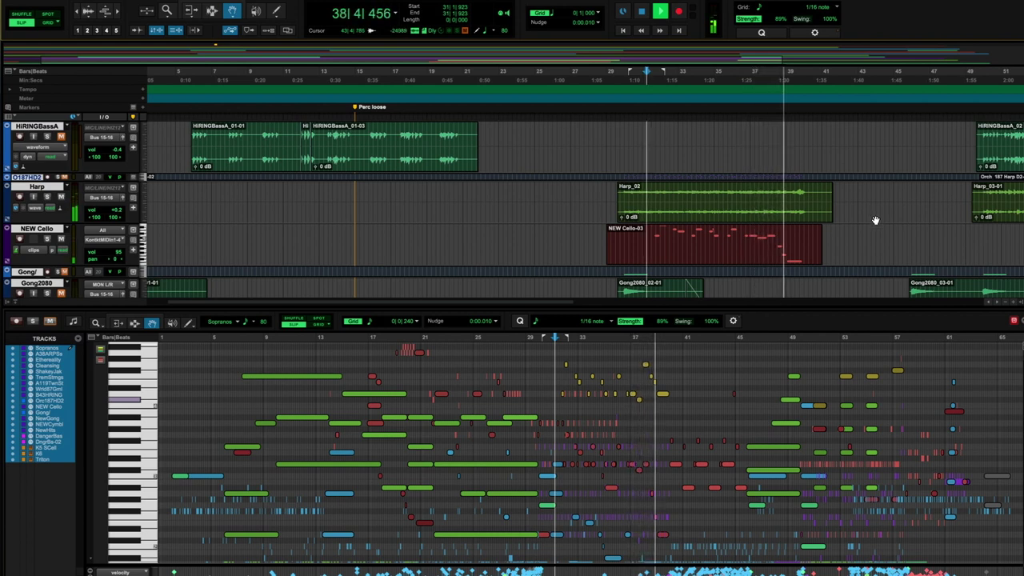
key("space")
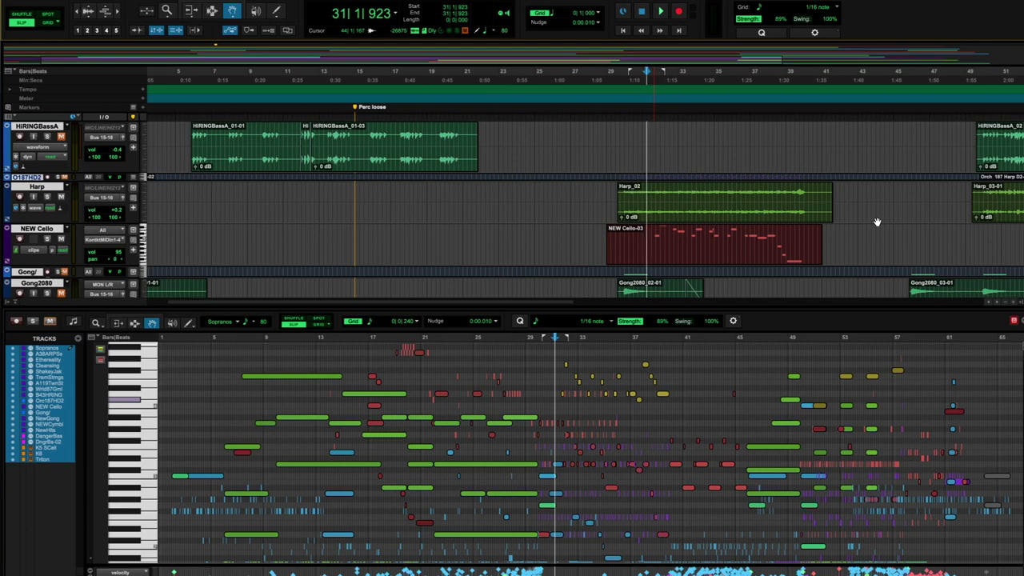
Step: Audition the Gong2080 and NewGong parts from 29|4|019
scroll(853, 210, "down", 3)
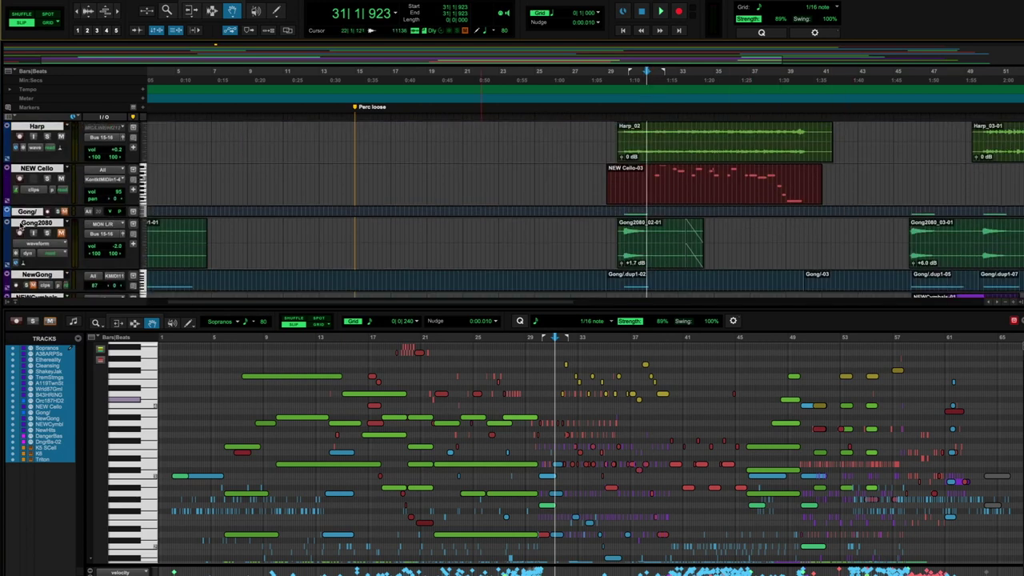
left_click(617, 124)
key("space")
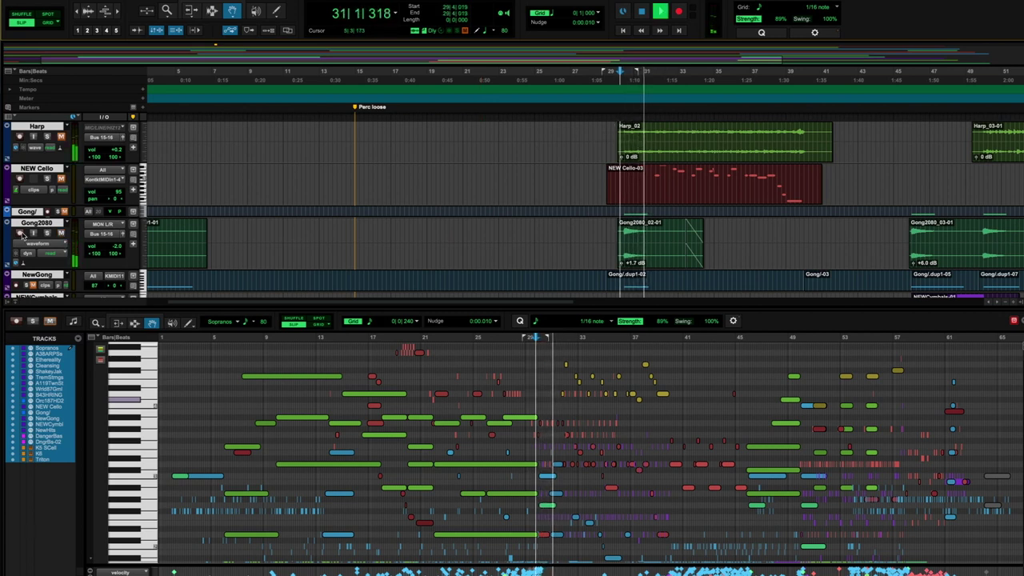
key("space")
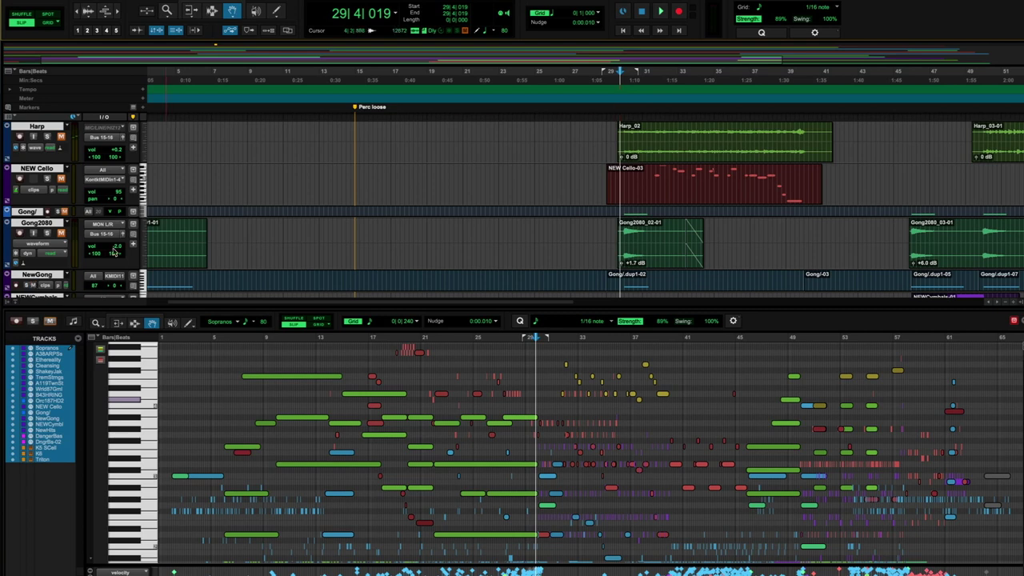
key("space")
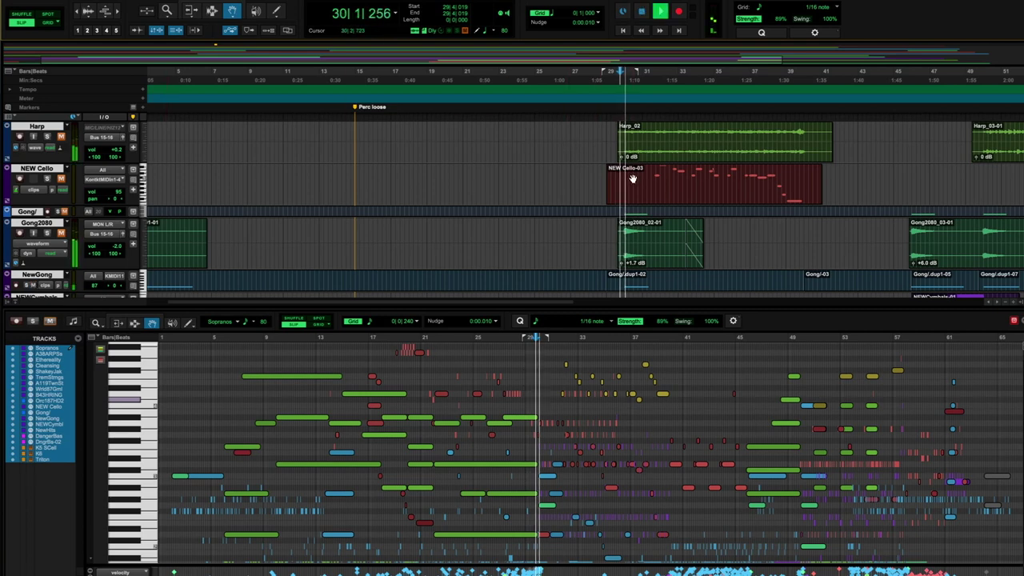
scroll(575, 218, "down", 4)
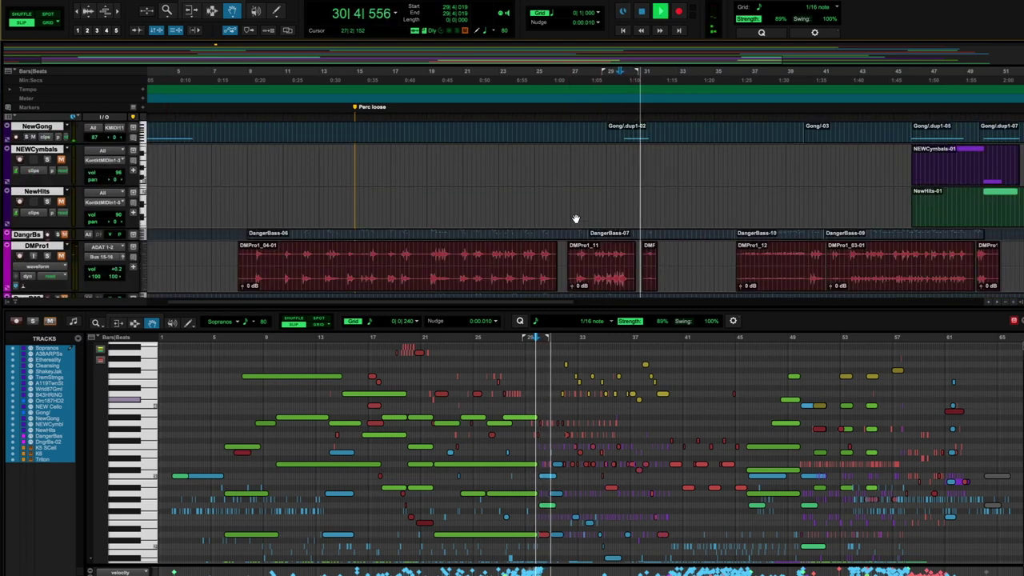
key("space")
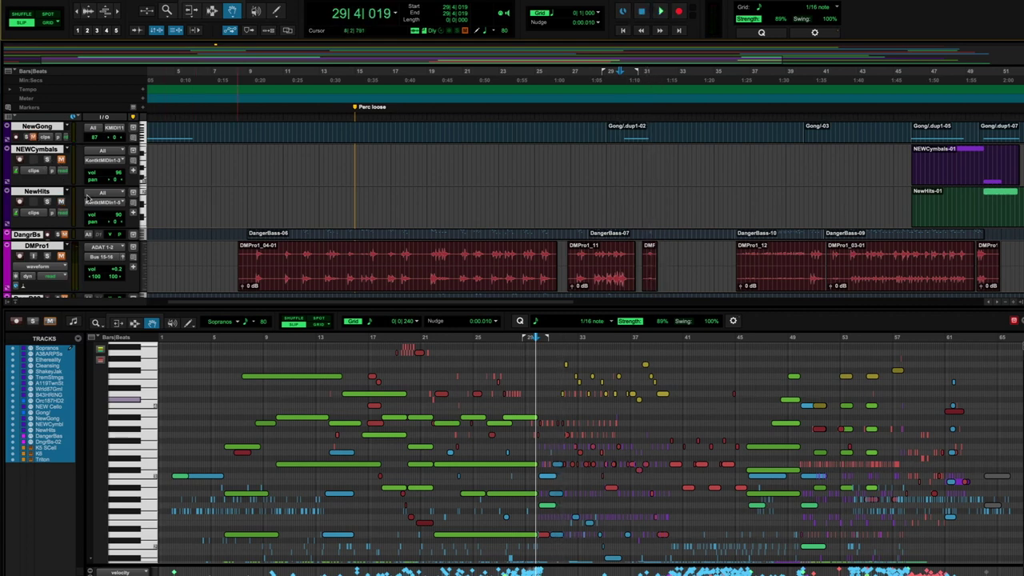
Step: Audition the NEWCymbals and NewHits parts from 48|4|520
left_click(969, 122)
scroll(788, 157, "right", 10)
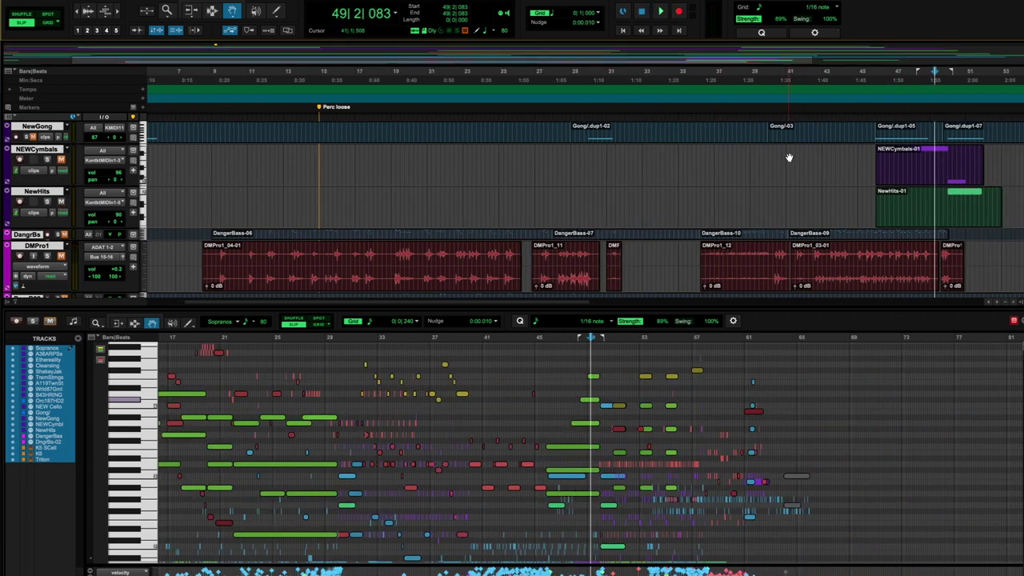
left_click(585, 121)
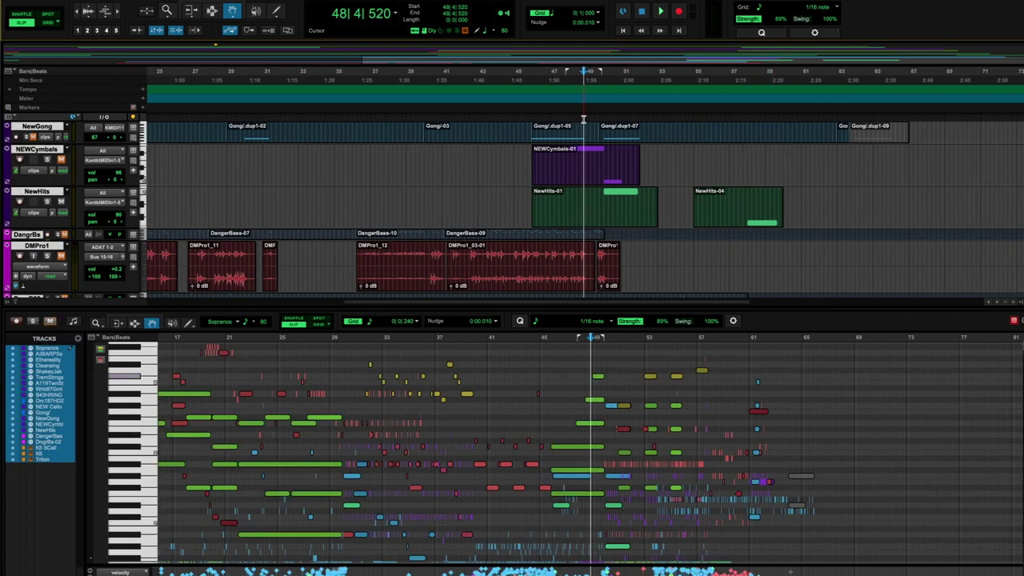
key("space")
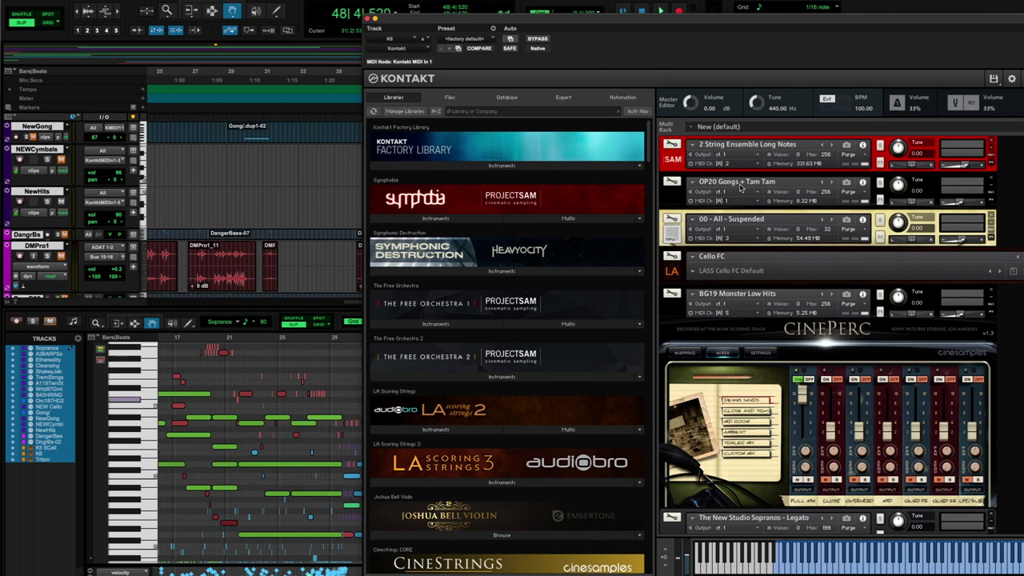
Step: Inspect the 00 - All - Suspended instrument in Kontakt, then collapse BG19 Monster Low Hits and close the plug-in window
left_click(671, 232)
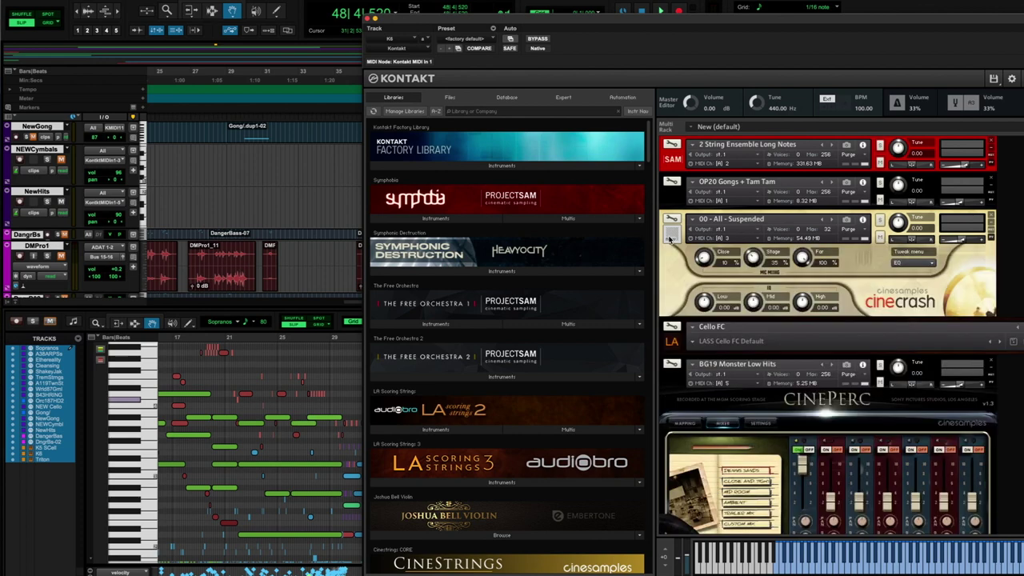
left_click(669, 235)
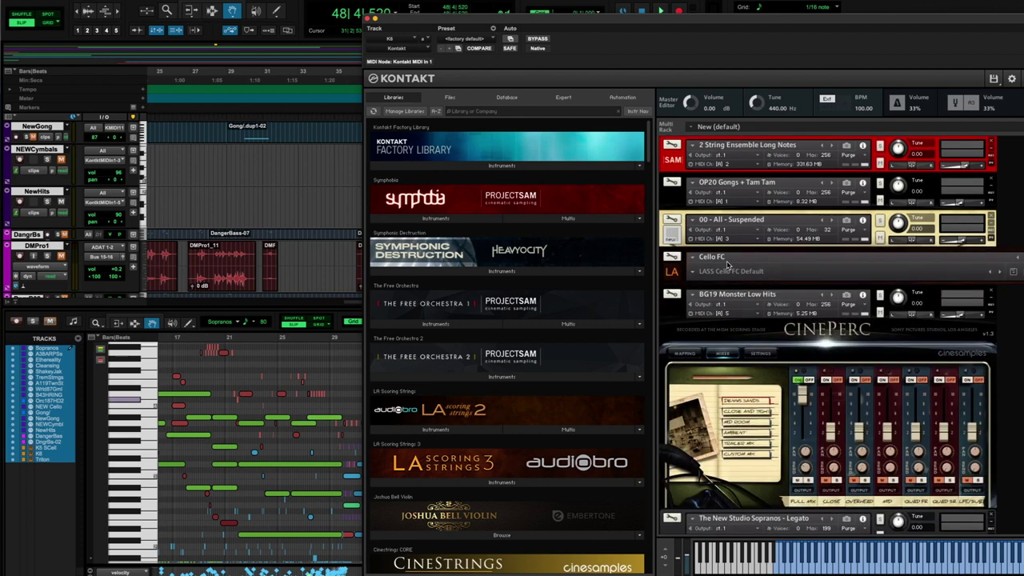
left_click(680, 313)
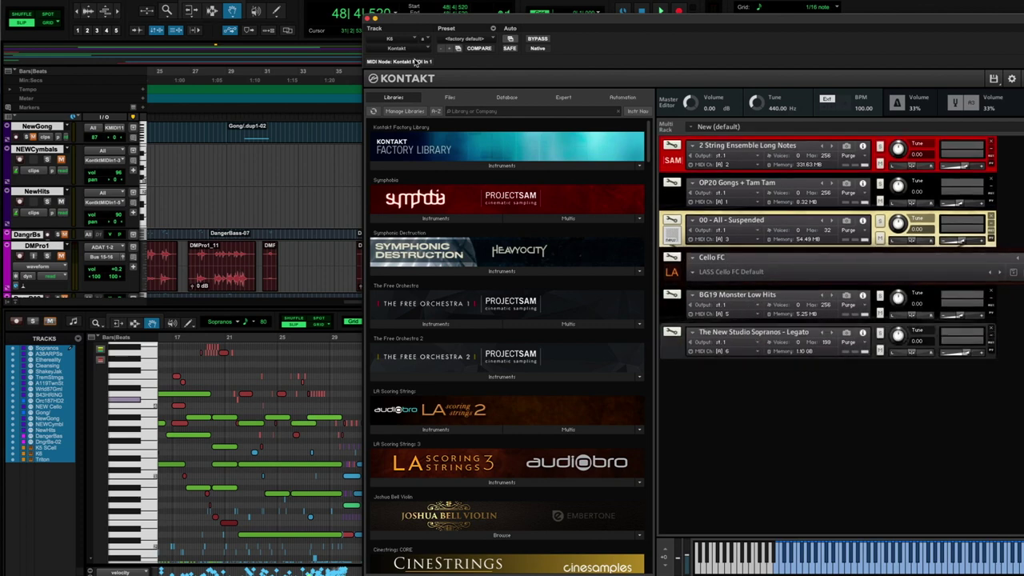
left_click(366, 17)
scroll(460, 176, "up", 15)
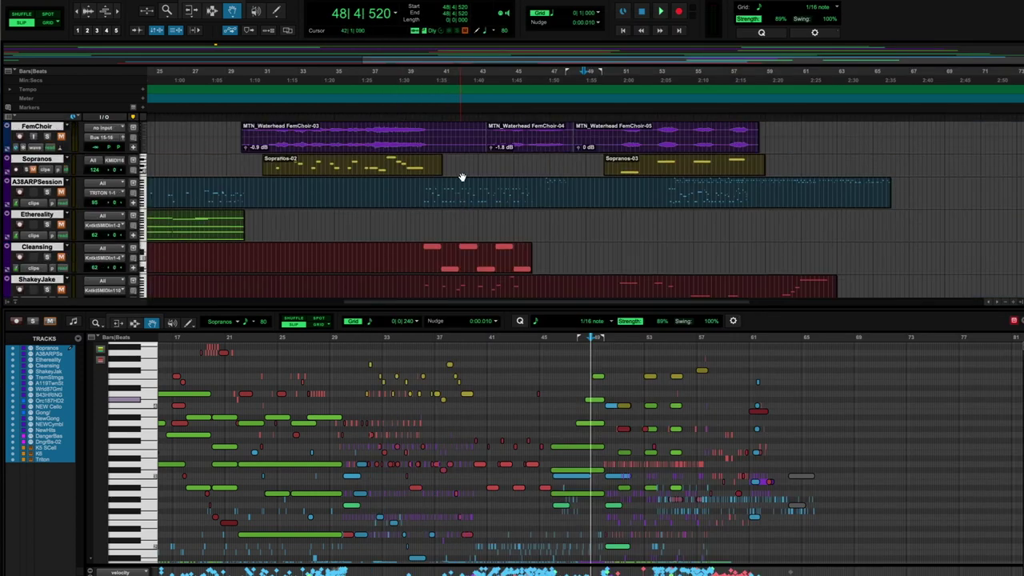
Step: Solo the FemChoir track and audition it from 30|1|884
left_click(269, 140)
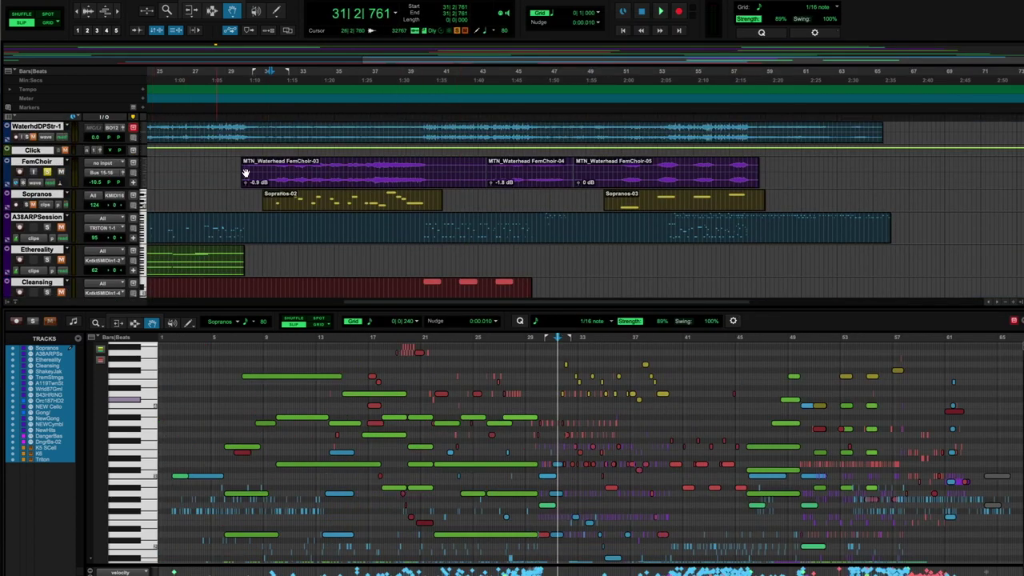
left_click(248, 120)
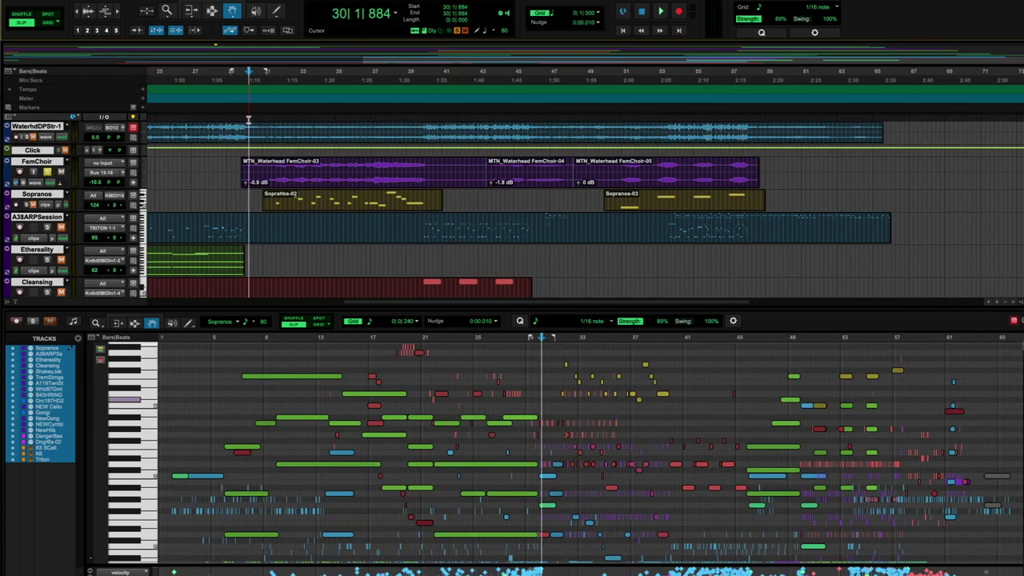
key("space")
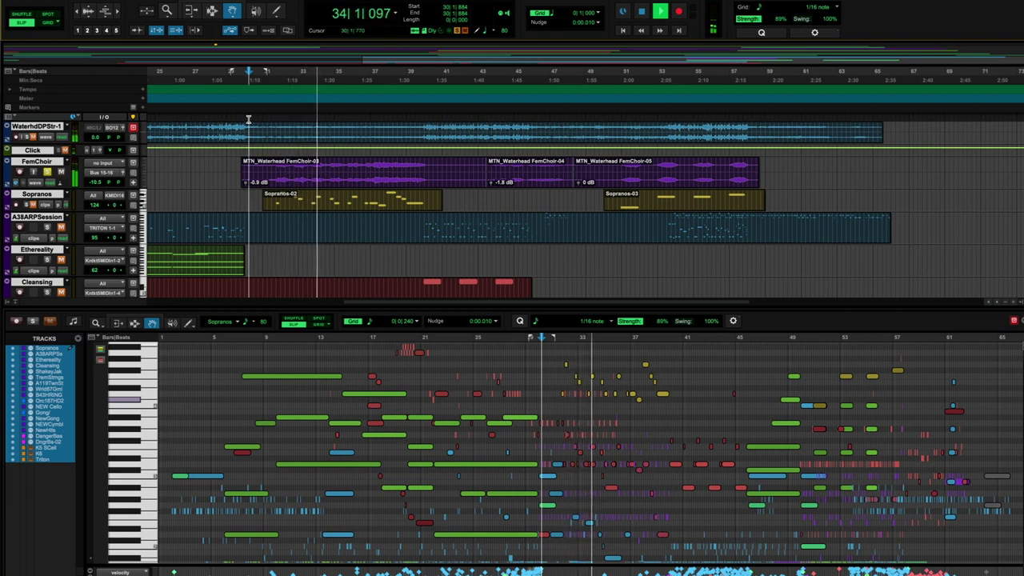
key("space")
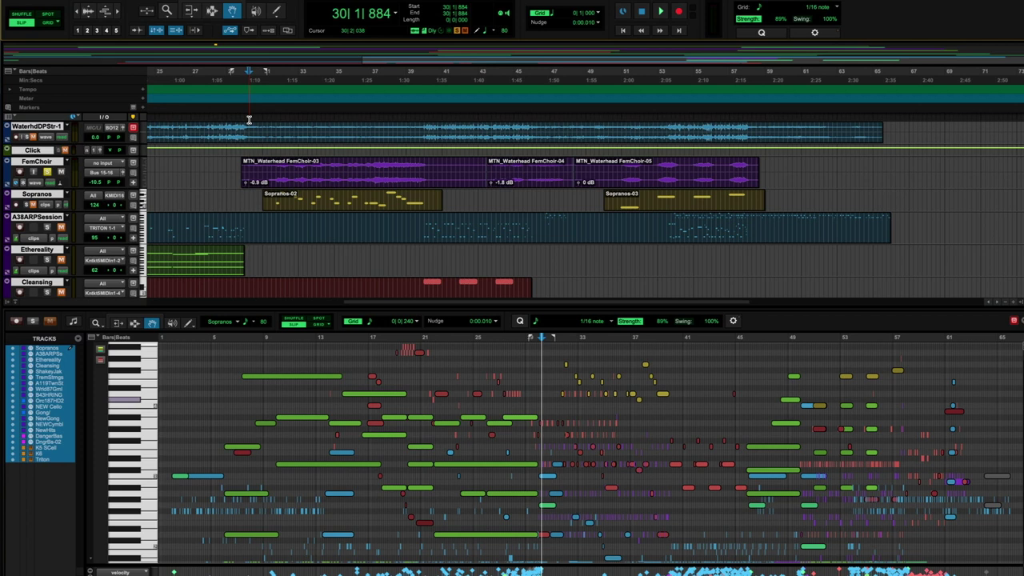
Step: Audition Sopranos together with FemChoir from 30|1|656 and inspect the notes of the Sopranos-02 clip
left_click(248, 119)
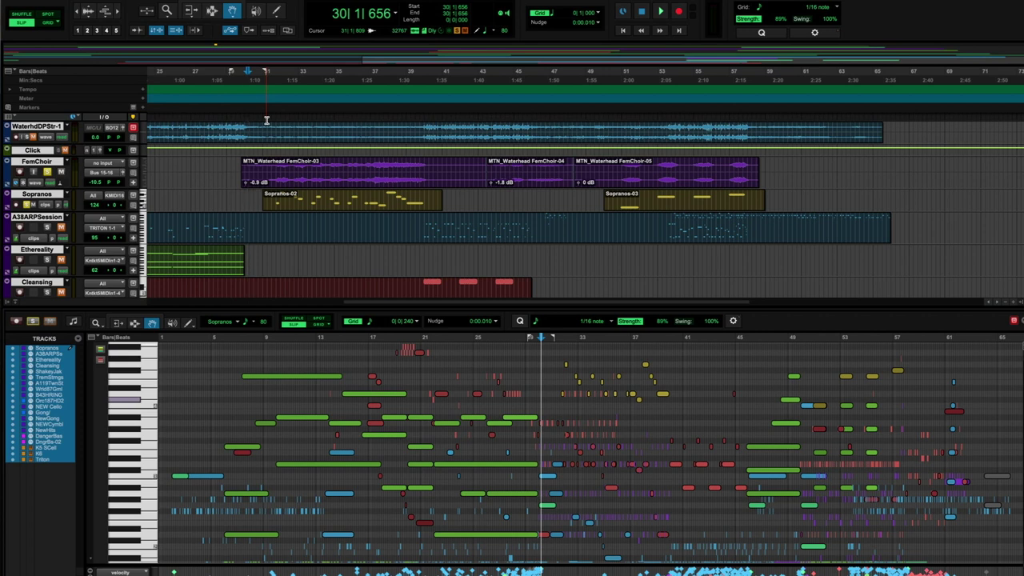
key("space")
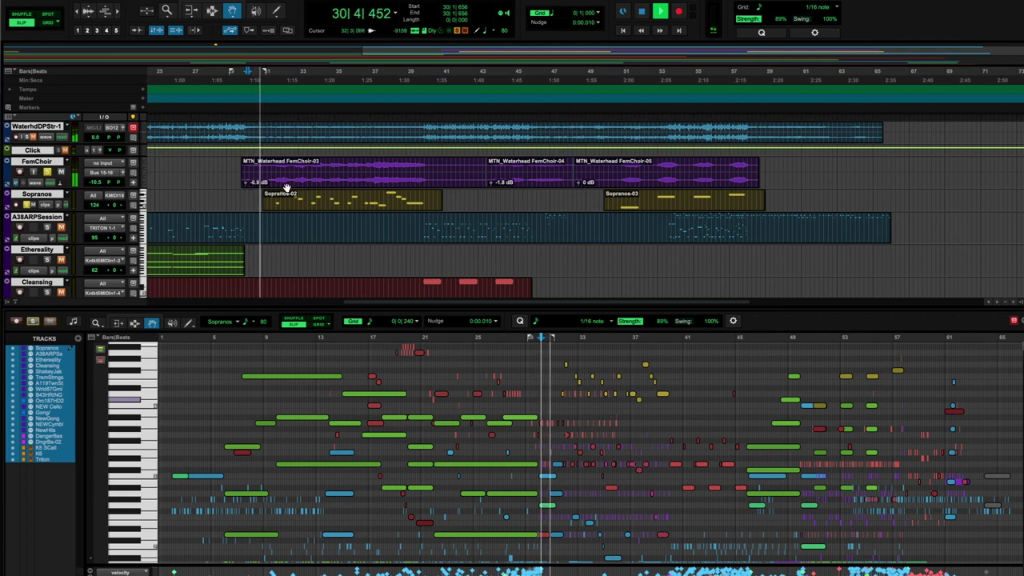
left_click(276, 207)
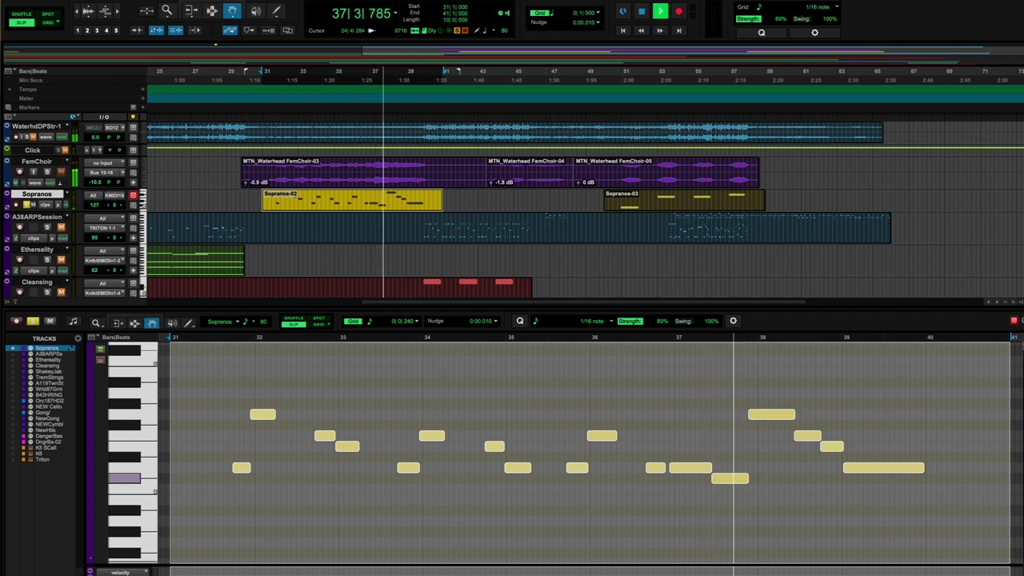
key("space")
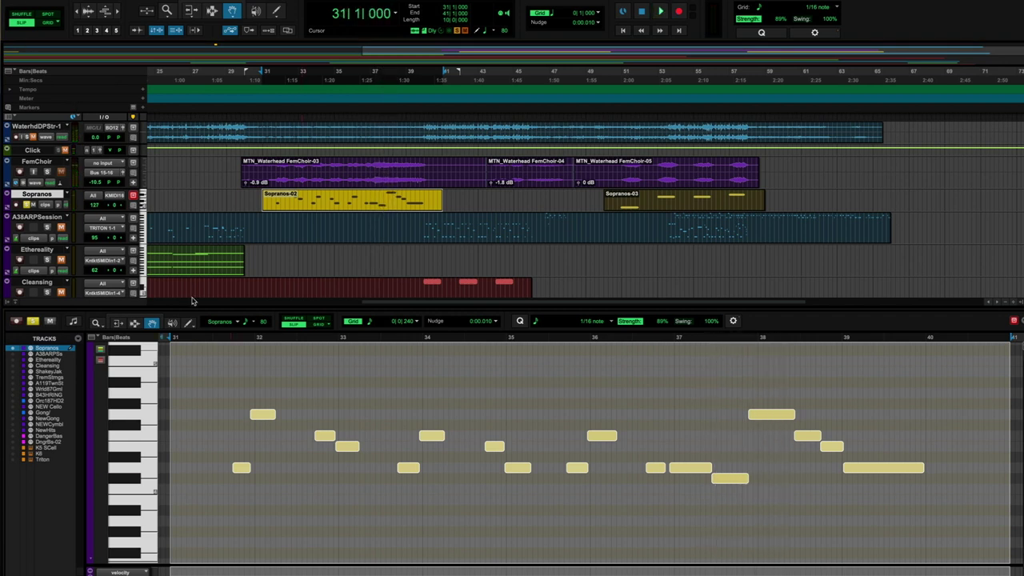
left_click(230, 339)
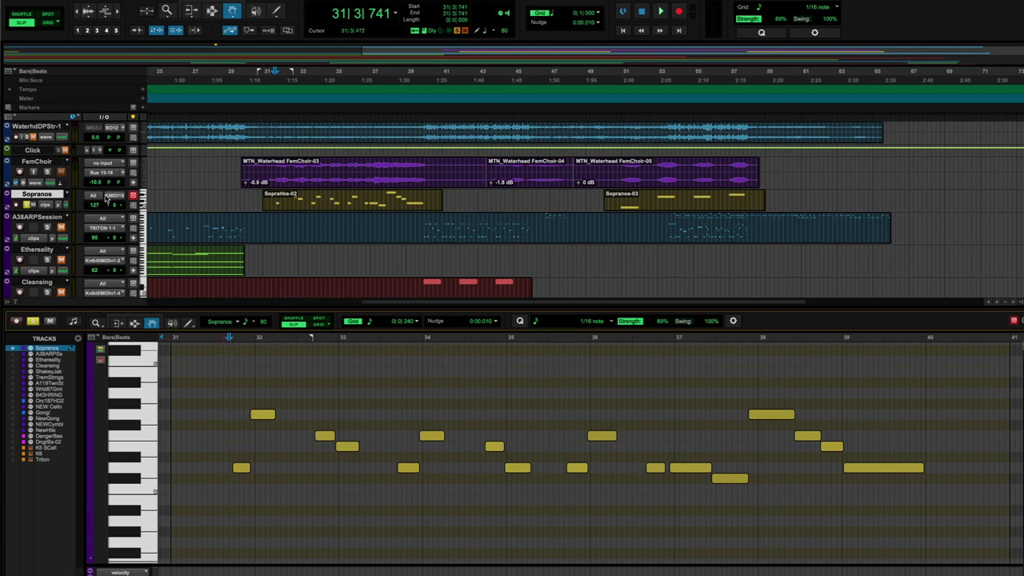
Step: Clear the Sopranos solo, show the Ethereality track's notes and set playback at 5|3|348 to audition them
scroll(106, 199, "down", 3)
scroll(107, 198, "up", 3)
scroll(80, 204, "left", 1)
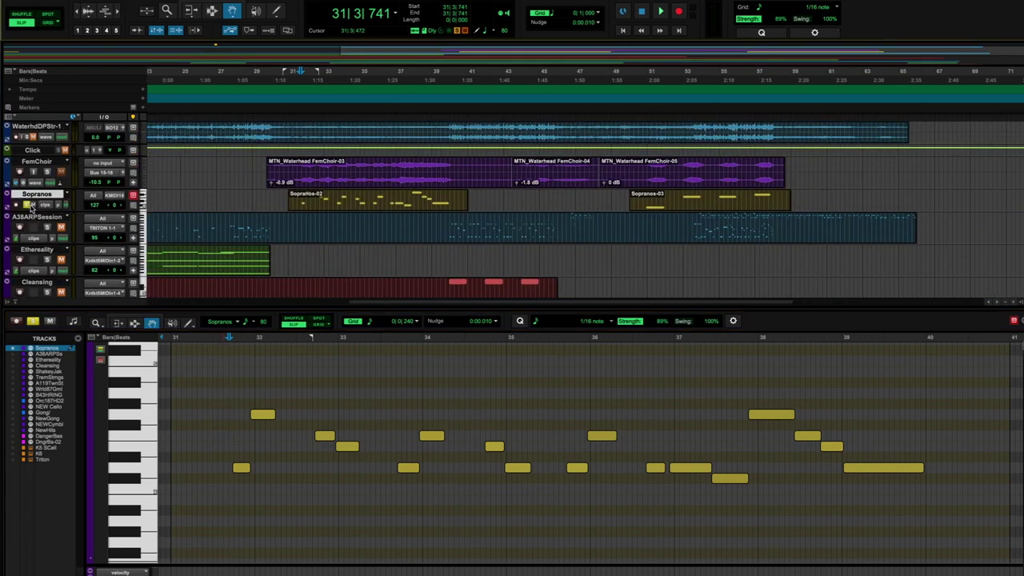
left_click(37, 248)
left_click(293, 343)
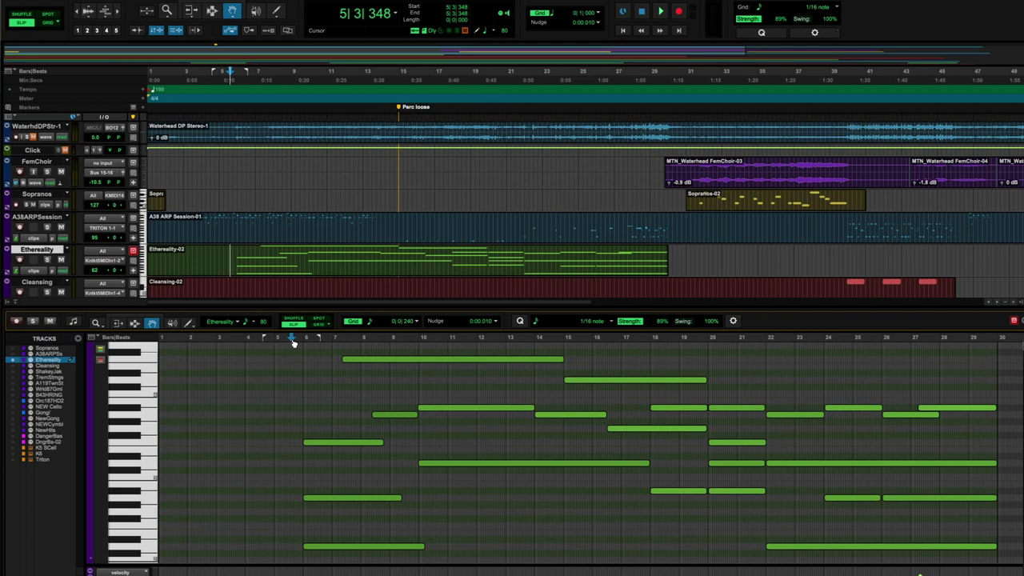
key("super+space")
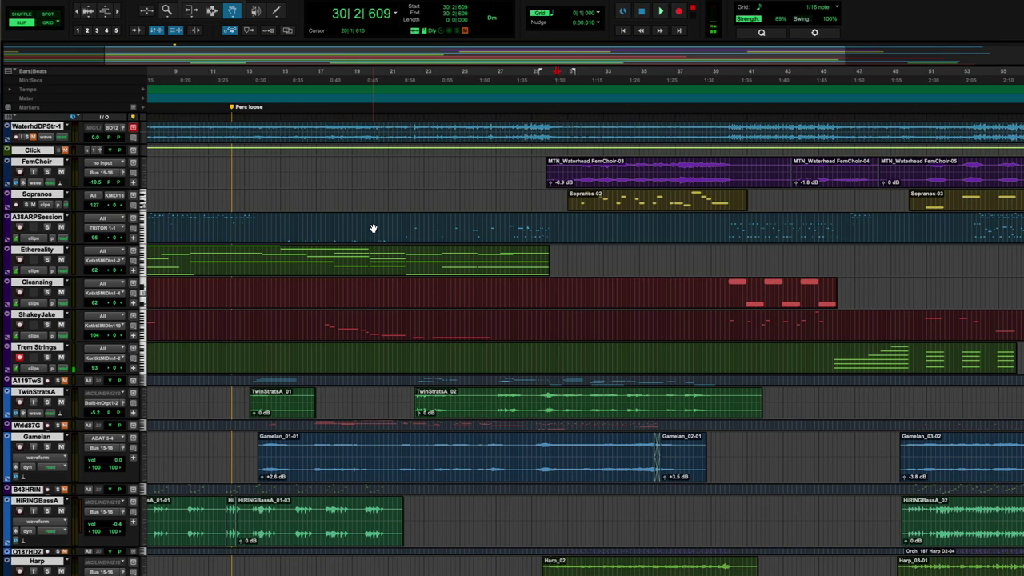
Step: Play the arrangement from 30|3|790 through the Harp and NEW Cello parts
scroll(373, 229, "down", 2)
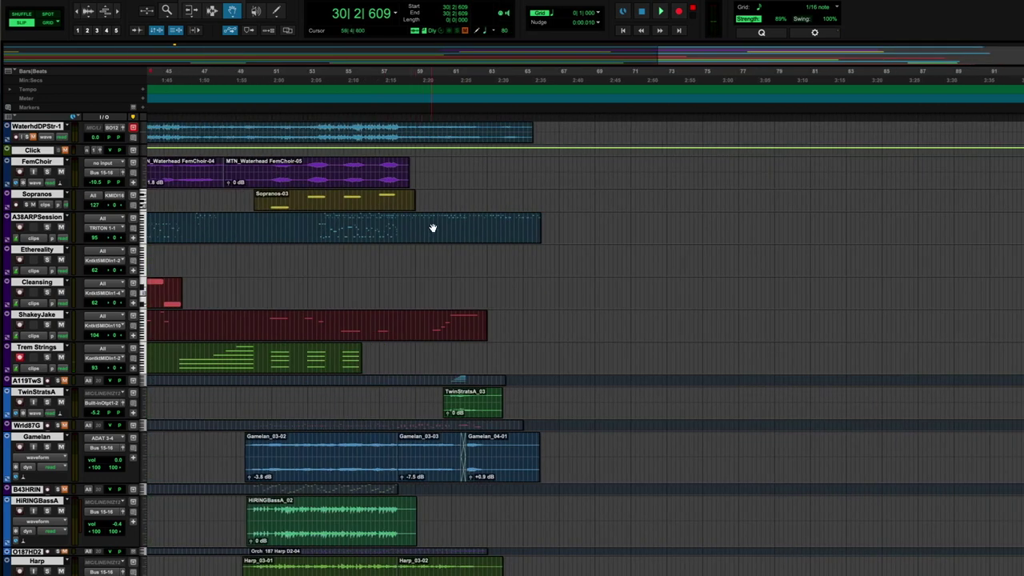
scroll(432, 228, "up", 2)
scroll(320, 240, "down", 3)
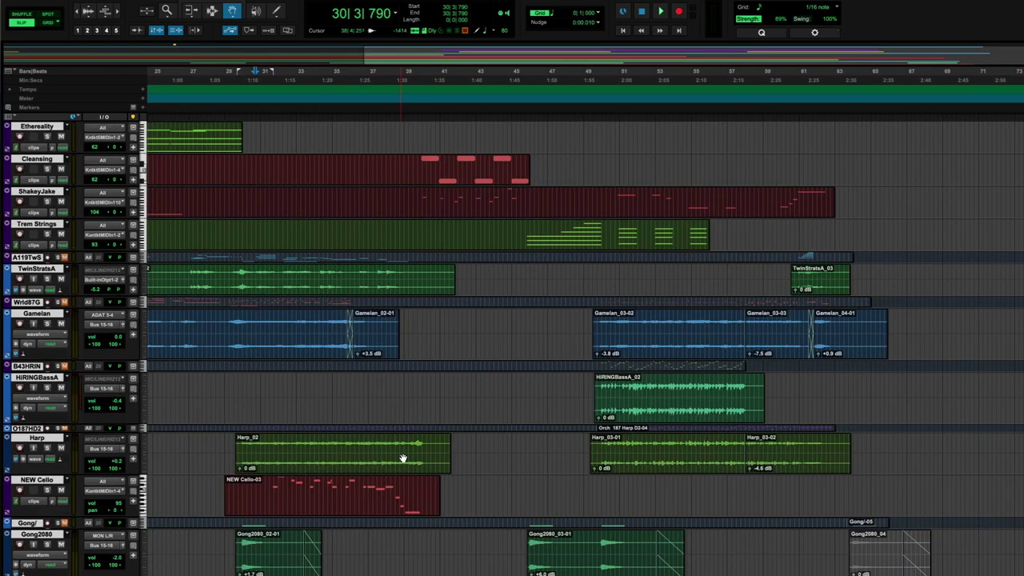
key("space")
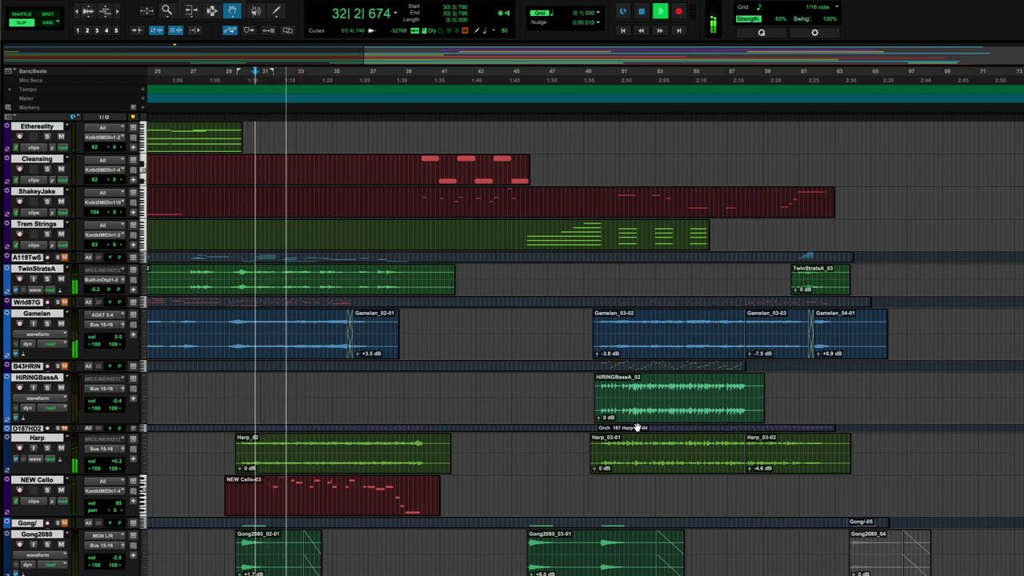
scroll(515, 472, "left", 5)
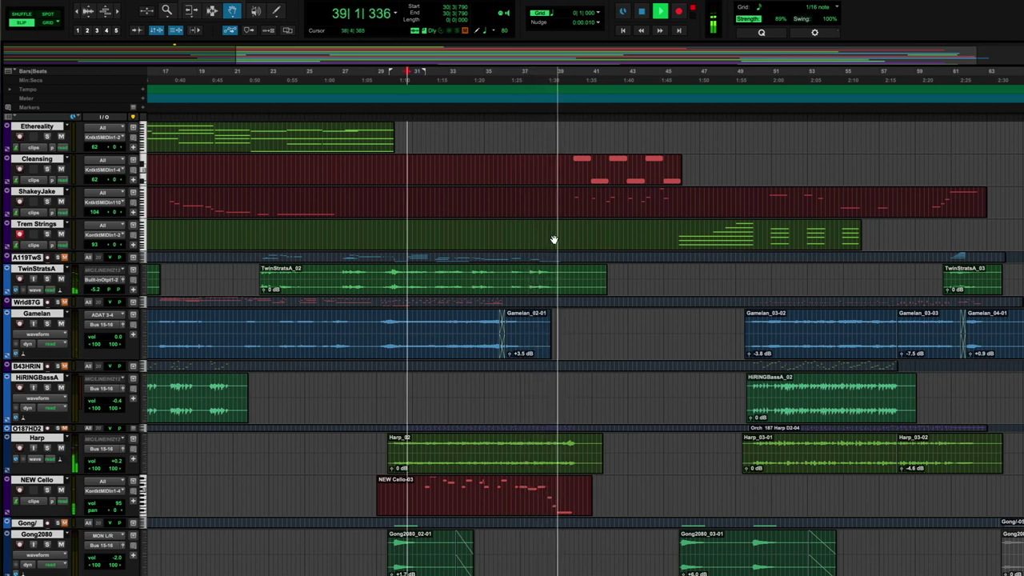
key("space")
Step: Play the arrangement from 39|4|517 and show the notes of the Cleansing clip
left_click(573, 118)
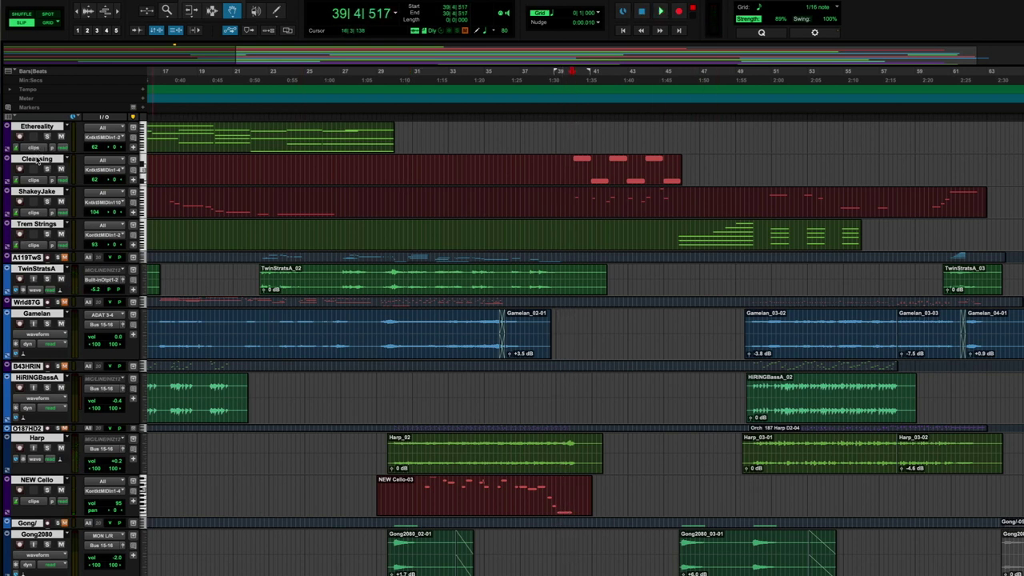
key("space")
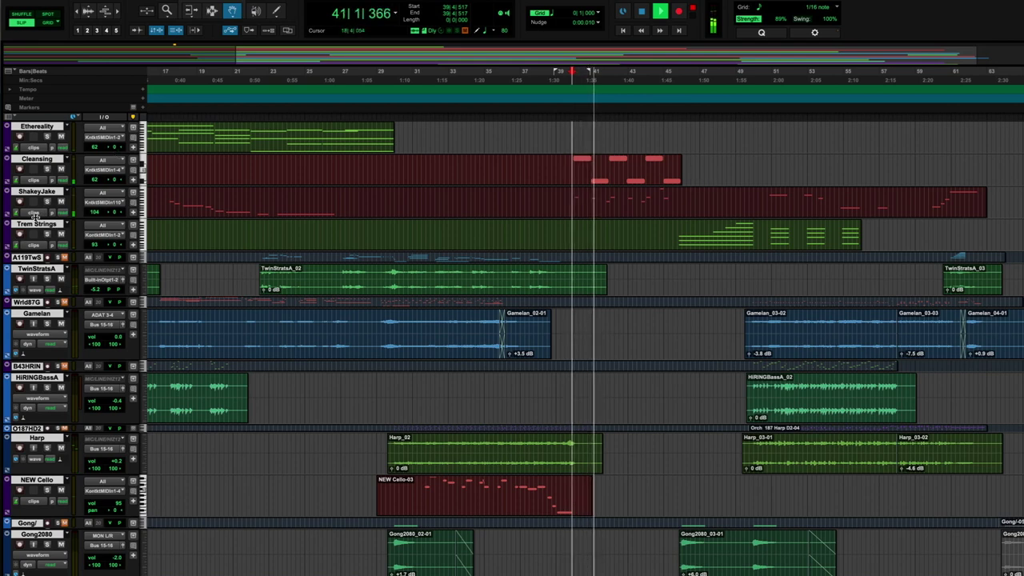
left_click(519, 178)
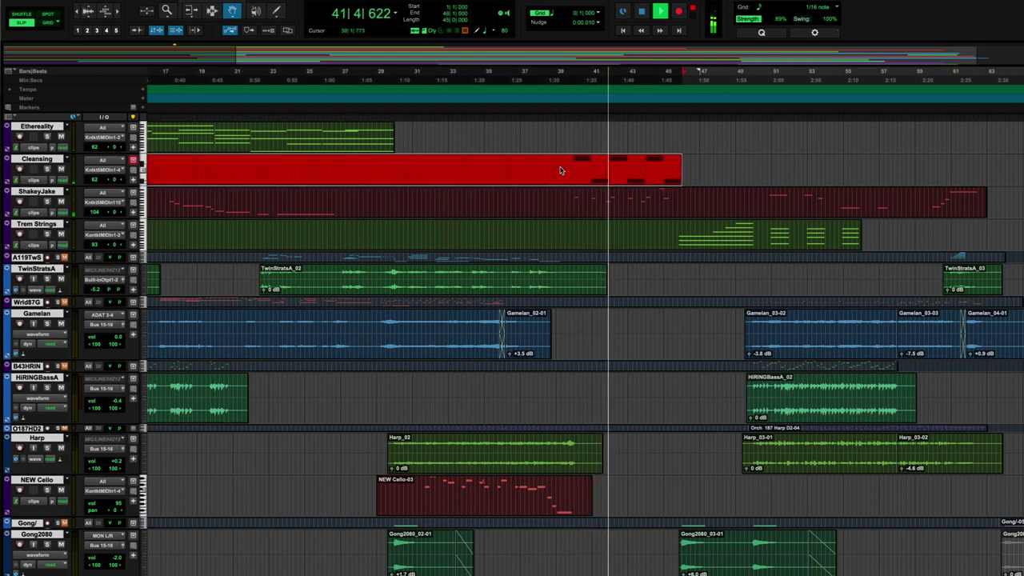
double_click(576, 172)
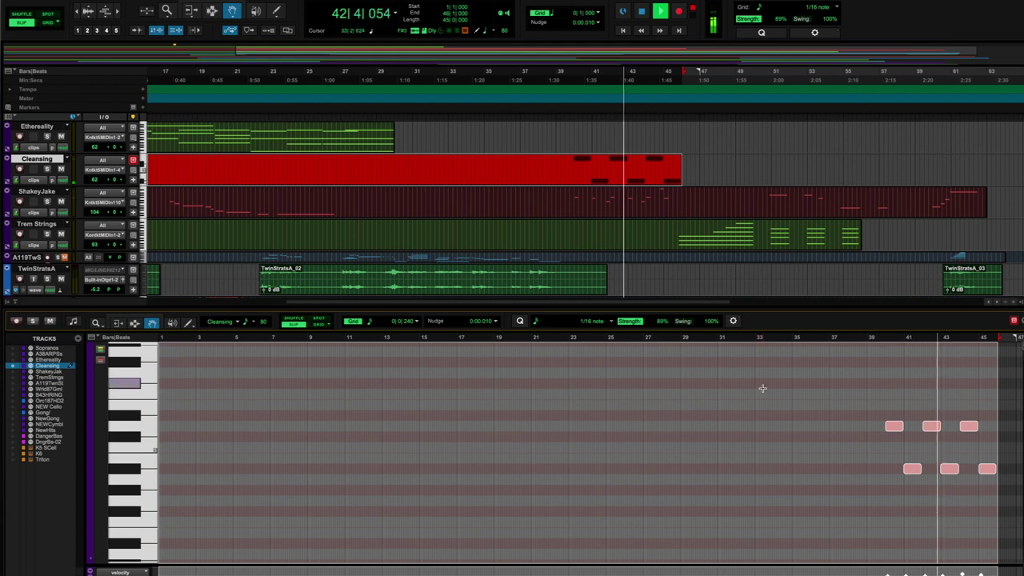
key("space")
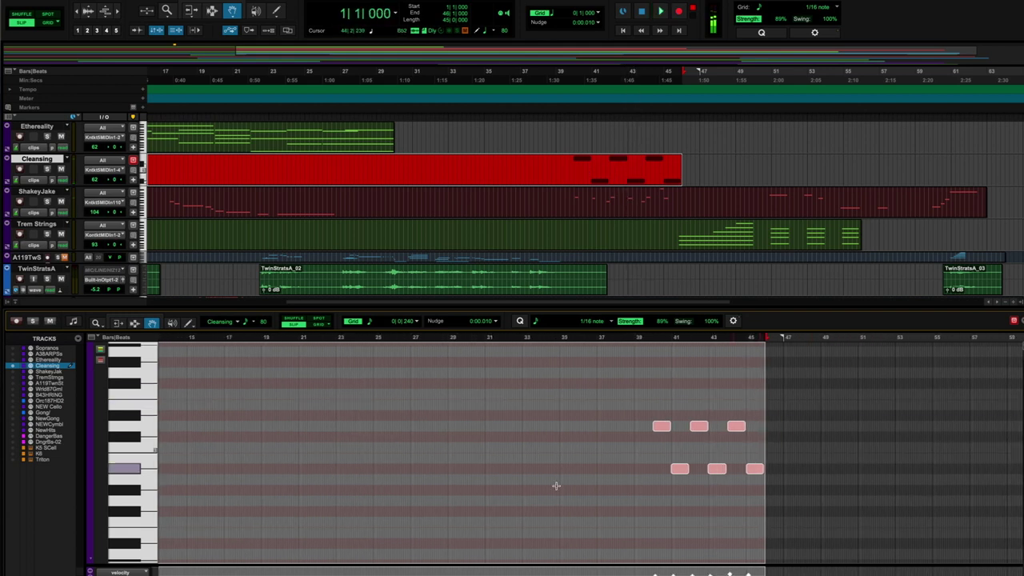
Step: Audition the first upper note and the first lower note of the Cleansing part
scroll(555, 485, "down", 2)
left_click(660, 390)
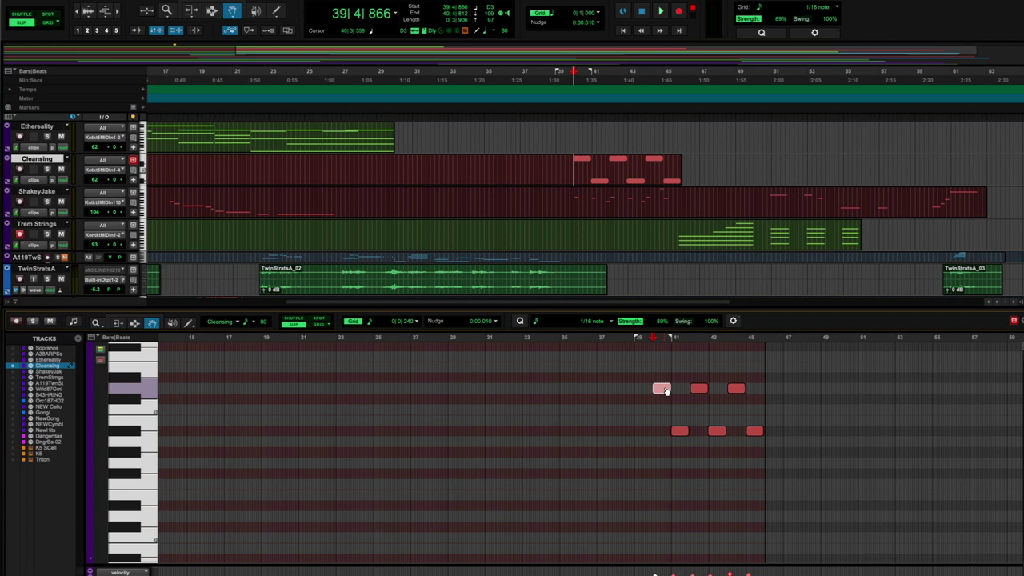
left_click(680, 435)
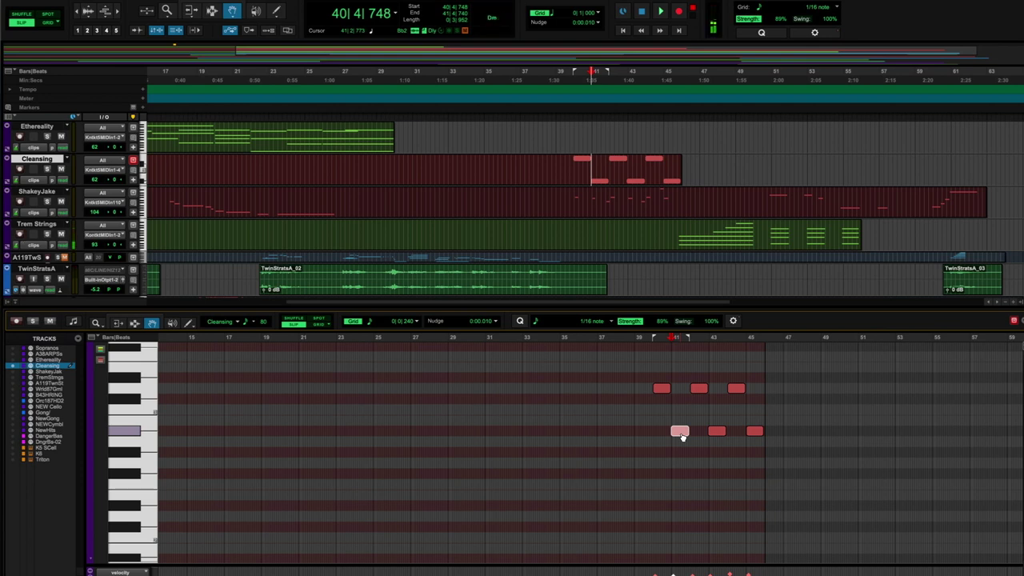
left_click(680, 432)
left_click(680, 433)
Step: Position playback at 39|2|270, just ahead of the Cleansing notes, with all tracks' notes shown
left_click(568, 120)
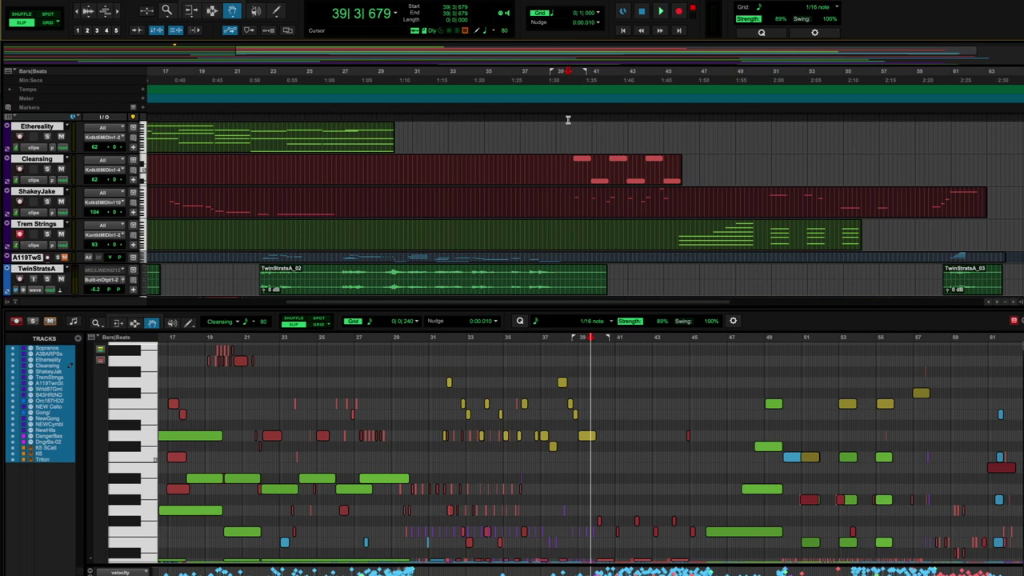
left_click(556, 120)
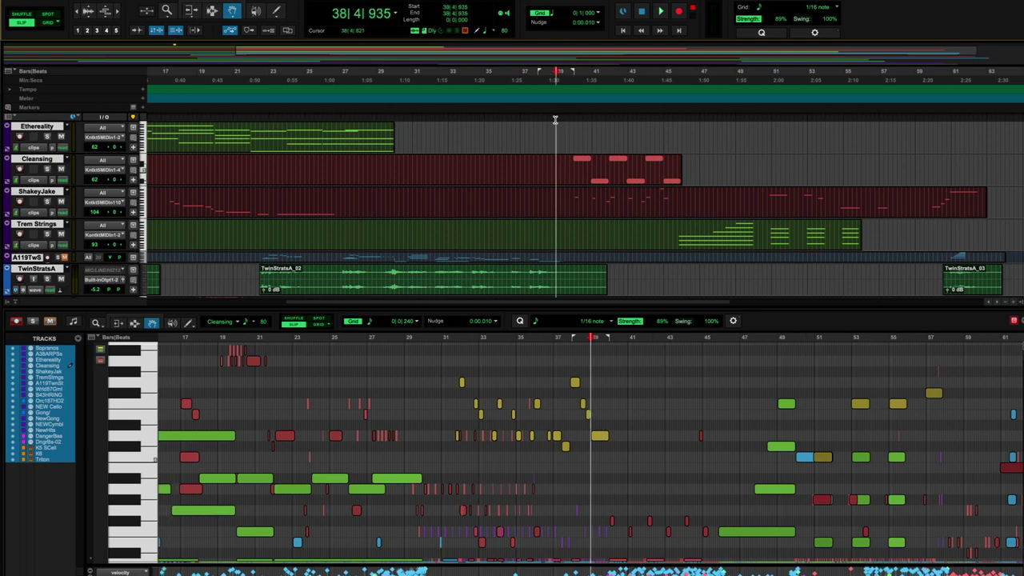
scroll(508, 165, "left", 10)
scroll(477, 149, "up", 1)
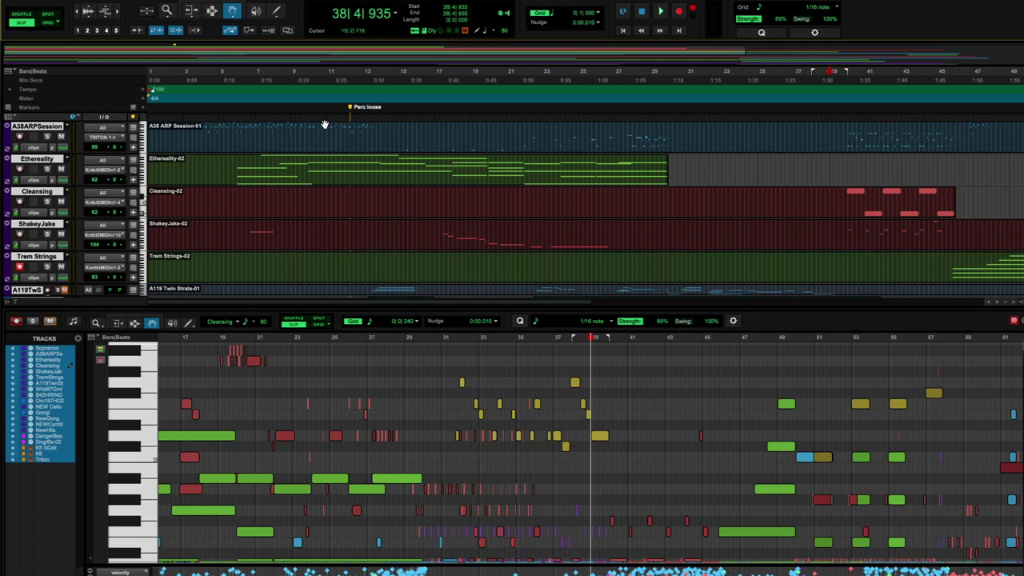
left_click(835, 120)
scroll(827, 146, "right", 10)
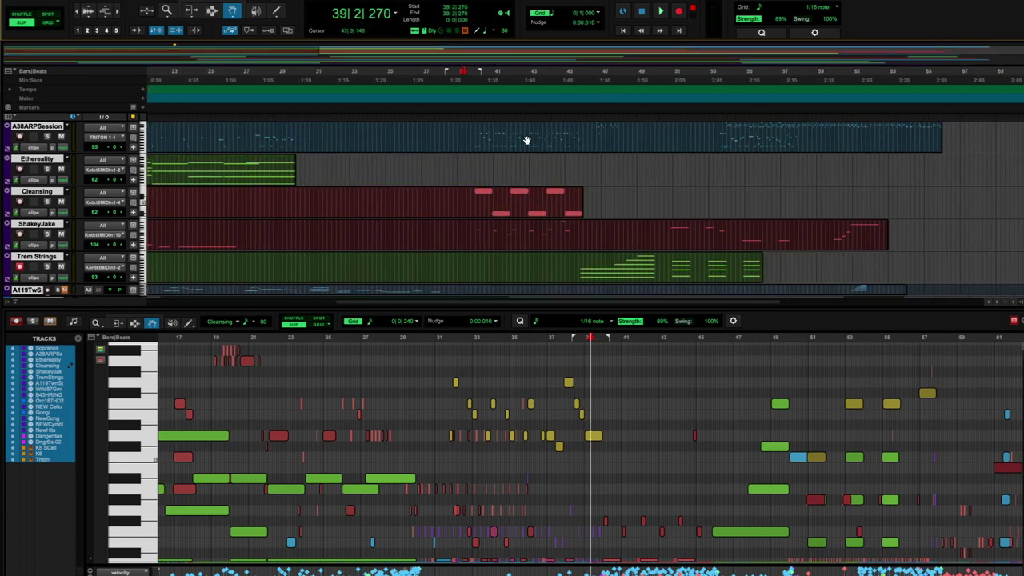
Step: Play the arrangement from 45|4|519 through the Trem Strings and Gamelan parts
left_click(587, 131)
scroll(587, 200, "down", 4)
key("space")
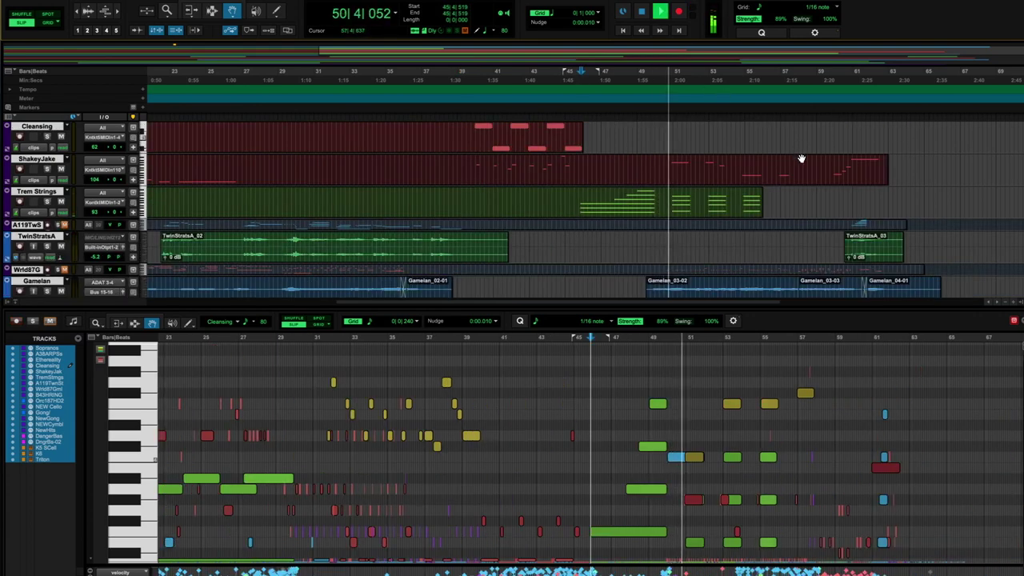
scroll(968, 194, "down", 3)
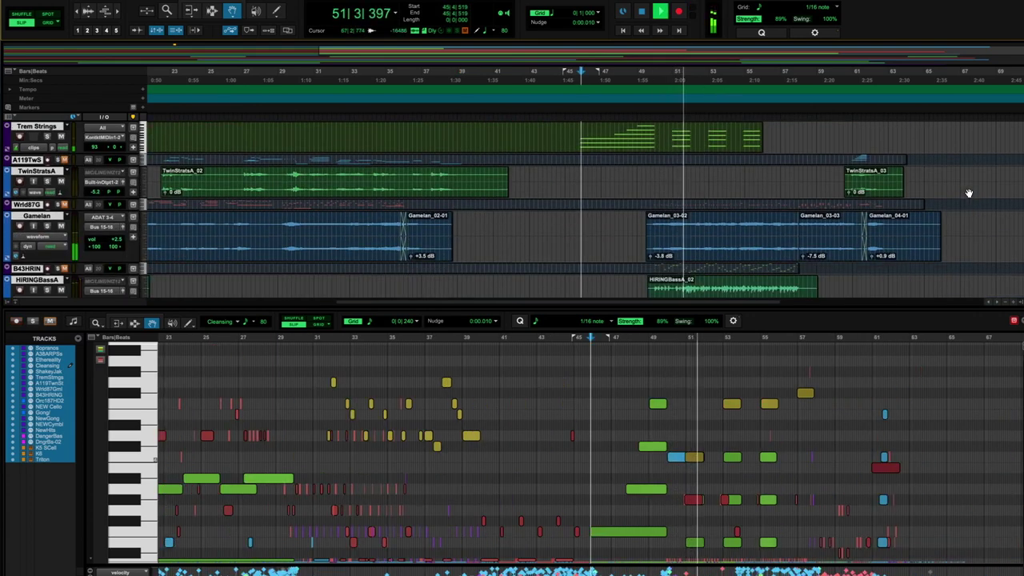
Step: Inspect the notes of the Wrld87G clip and the Orc187HD2 harp part
left_click(702, 206)
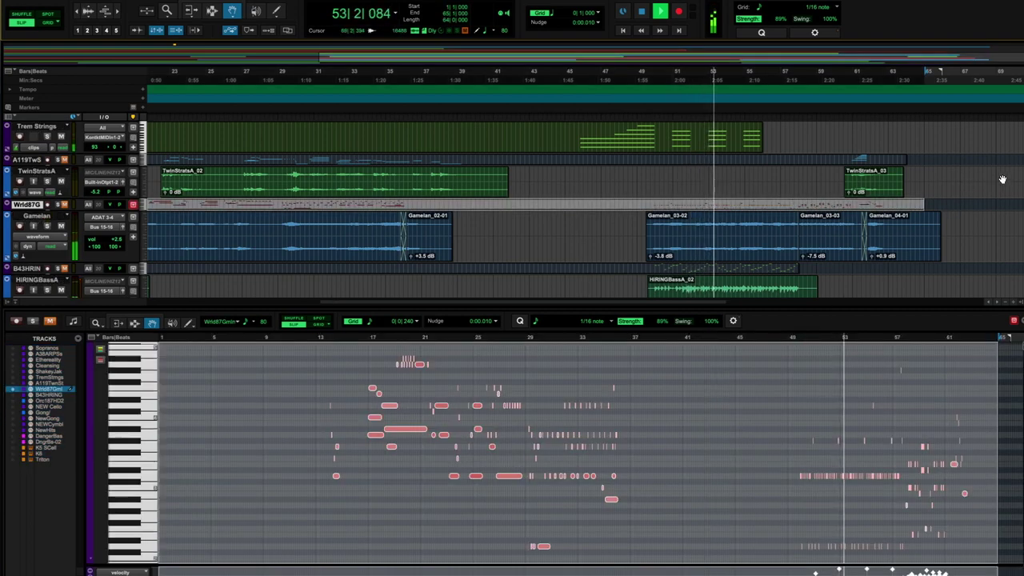
scroll(995, 180, "right", 2)
scroll(996, 180, "right", 2)
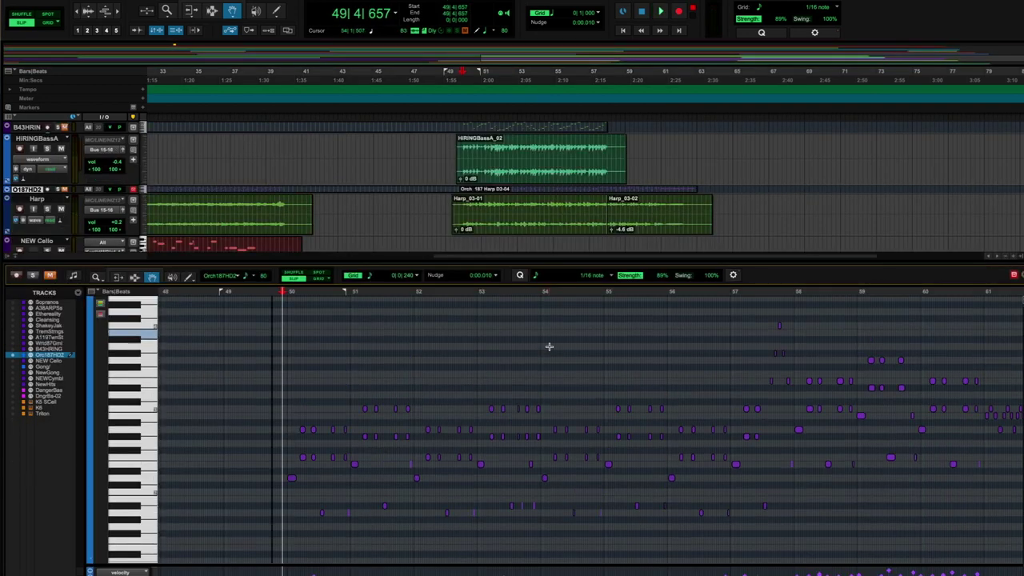
scroll(549, 347, "up", 3)
scroll(549, 346, "down", 3)
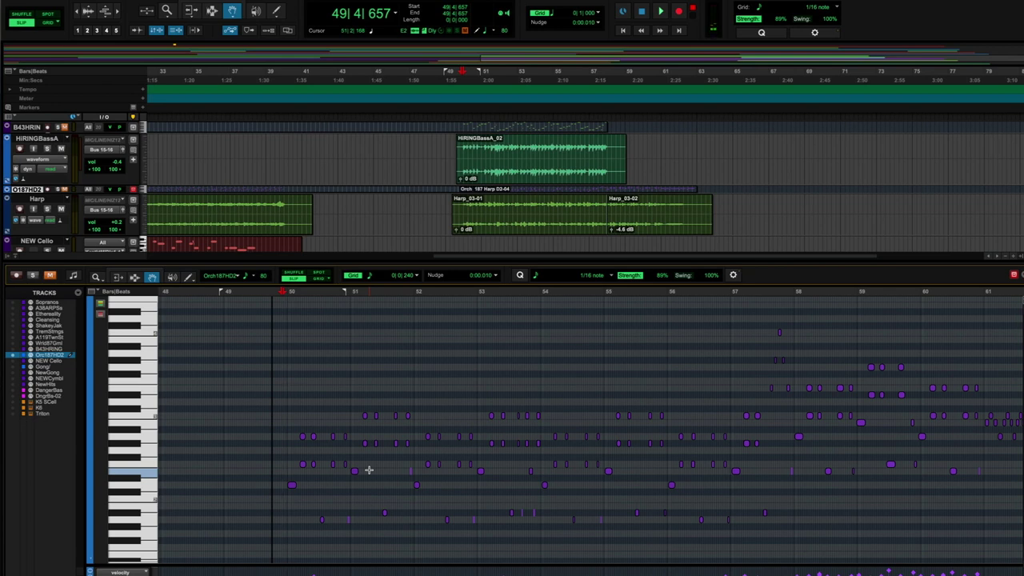
Step: Play the arrangement from 57|4|206 with the Orc187HD2 notes shown, and replay it from just before bar 58
key("space")
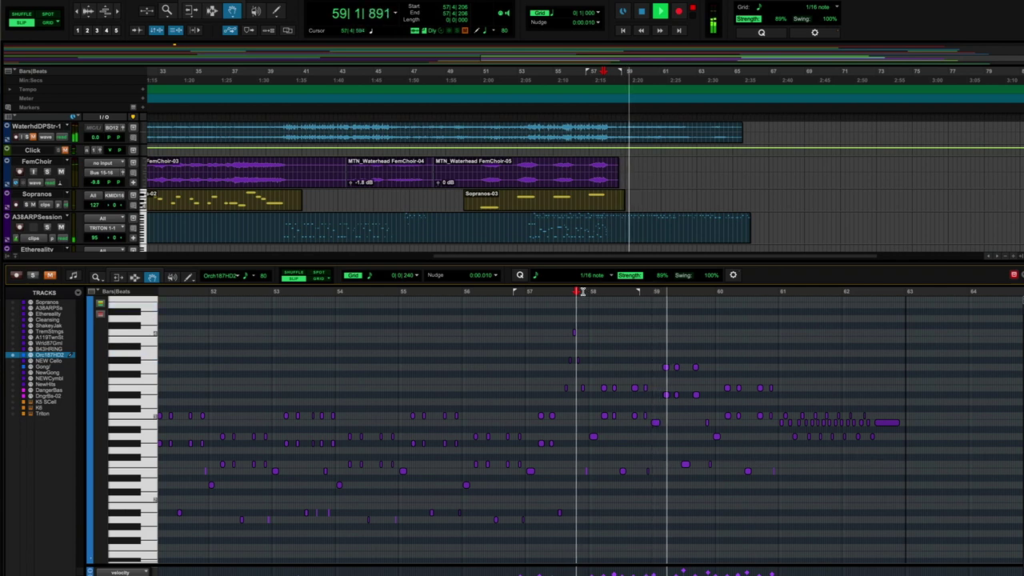
key("space")
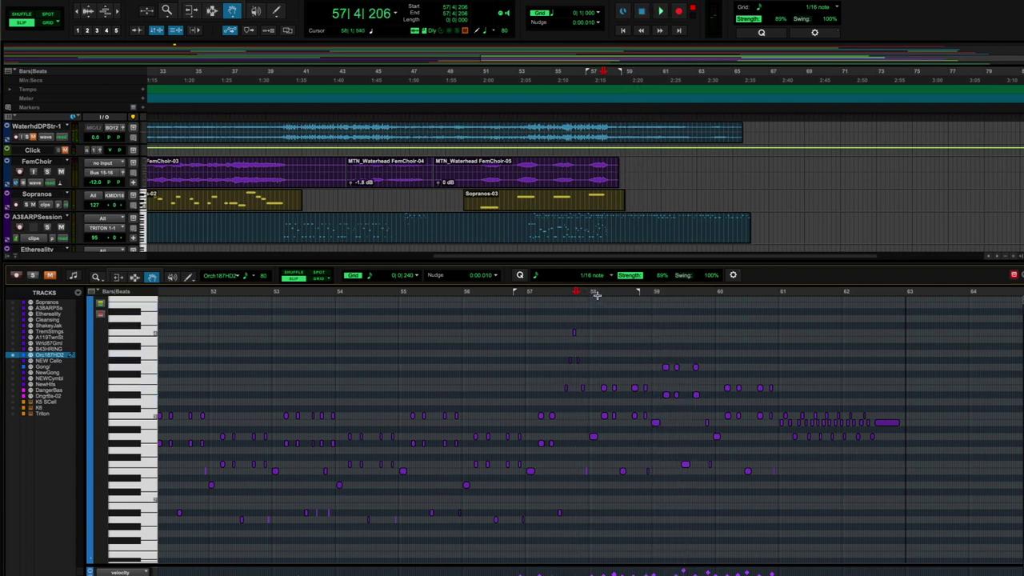
left_click(589, 292)
key("space")
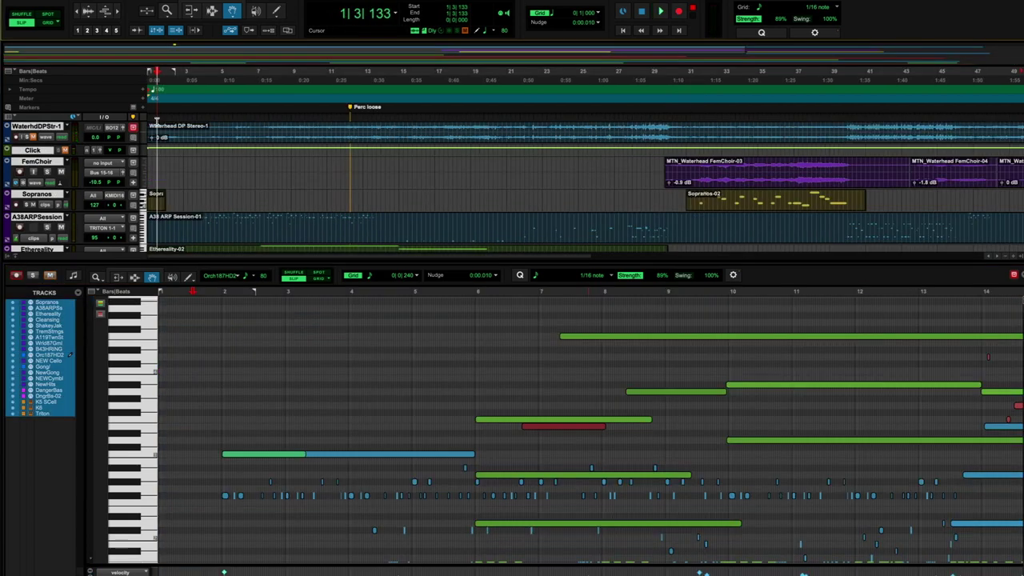
Step: Play the arrangement from 1|3|133 past bar 6 with the Ethereality and A38ARPSession tracks in view, and stop playback
key("space")
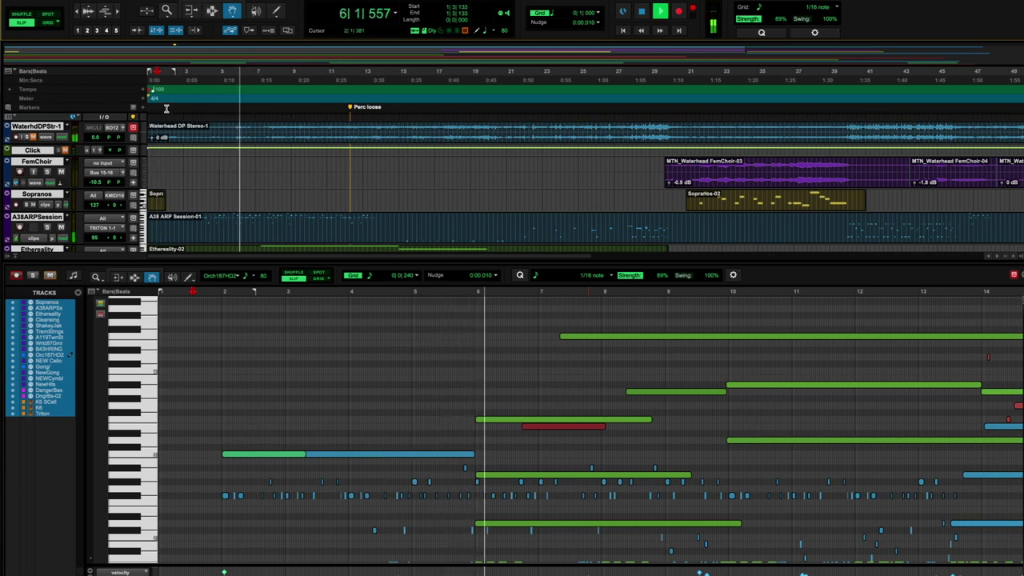
scroll(232, 213, "down", 2)
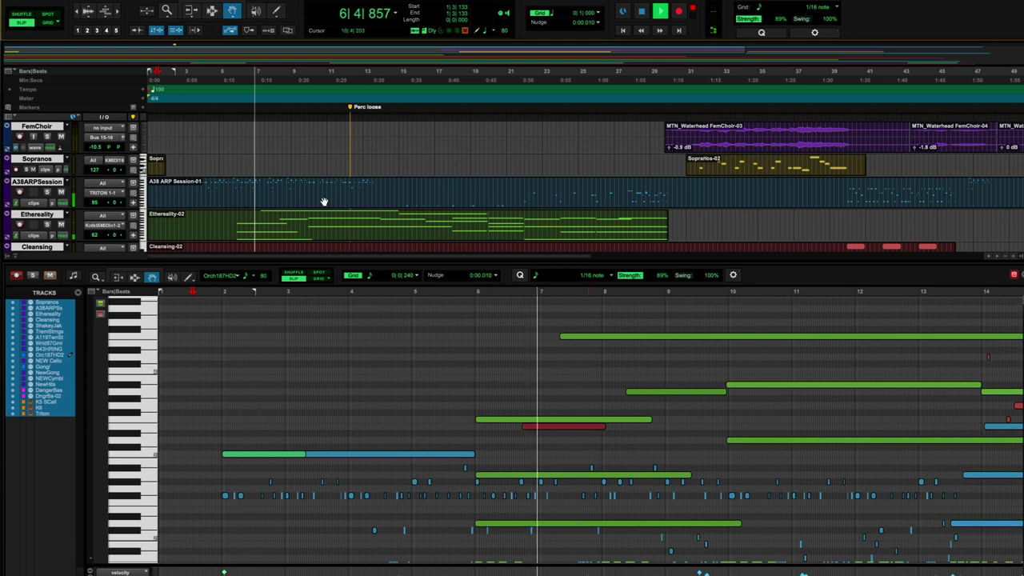
scroll(325, 201, "down", 1)
key("space")
Step: Select the range from 64|2|544 to 67|4|450 across the tracks at the end of the A38ARPSession clip
scroll(324, 201, "right", 10)
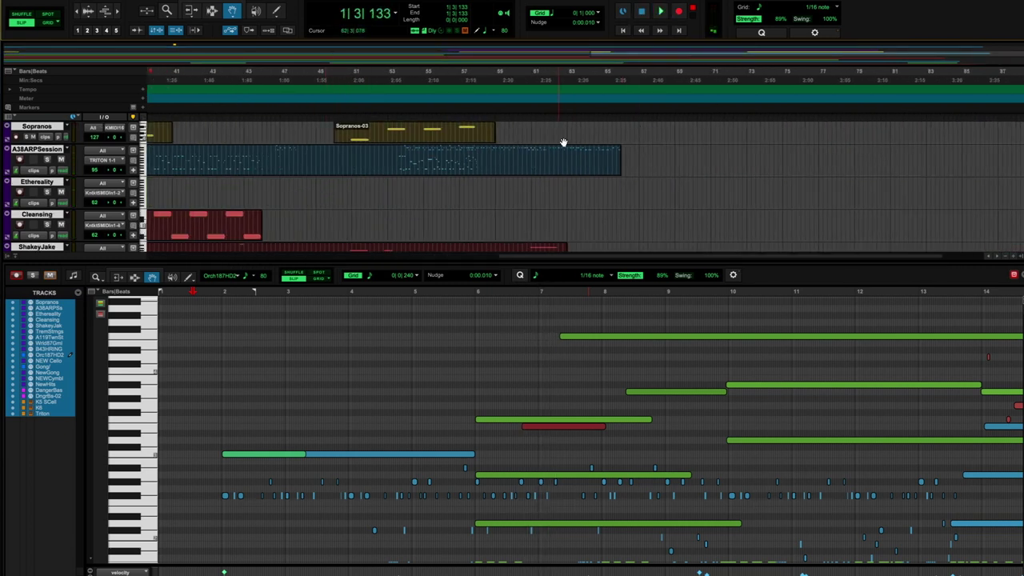
left_click_drag(594, 122, 654, 137)
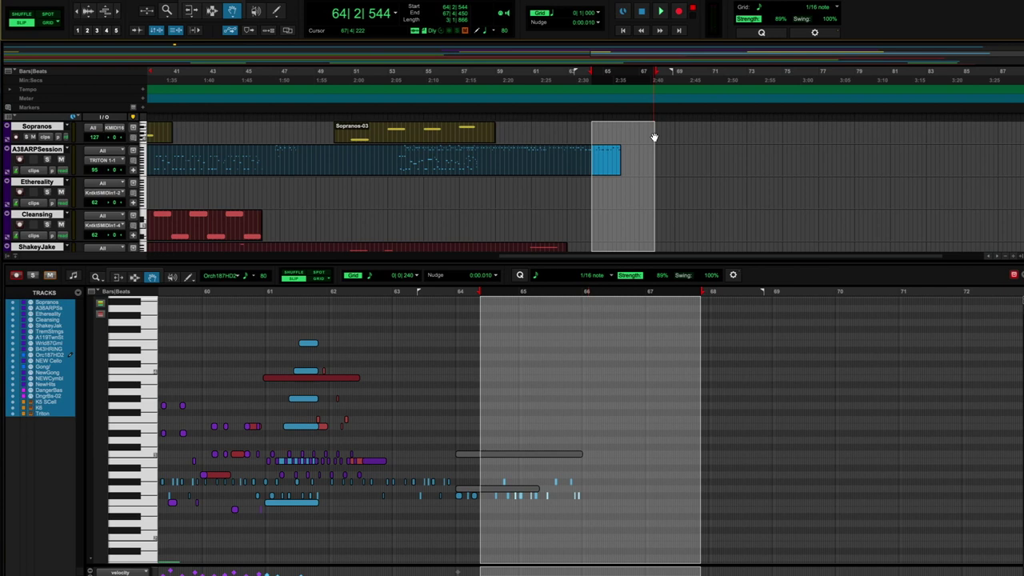
Step: Switch to the browser, look through the Respawned Records page for the Wizard101 Official Soundtrack Arc 1 vinyl, and return to Pro Tools
key("super+Tab")
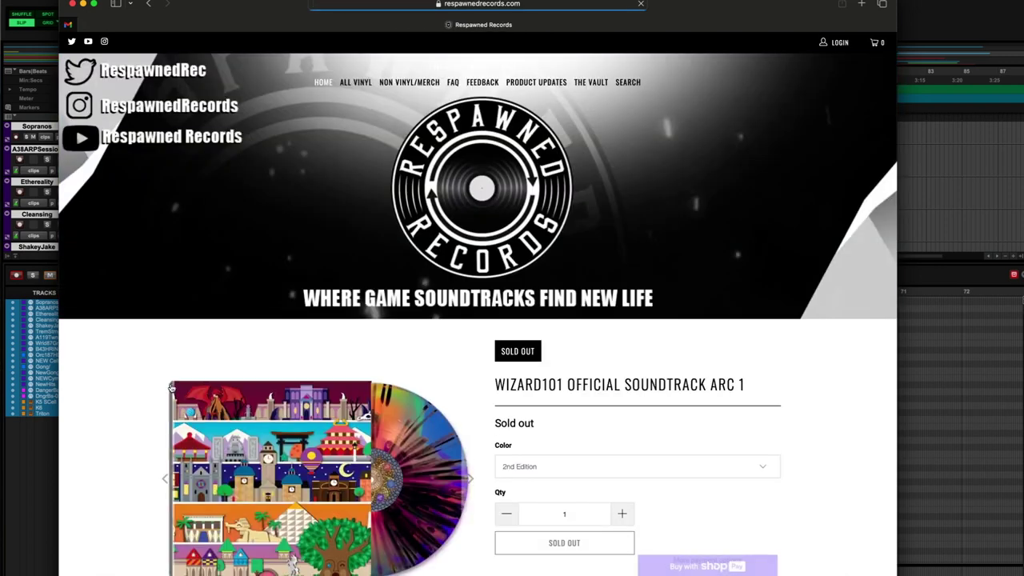
scroll(172, 388, "down", 5)
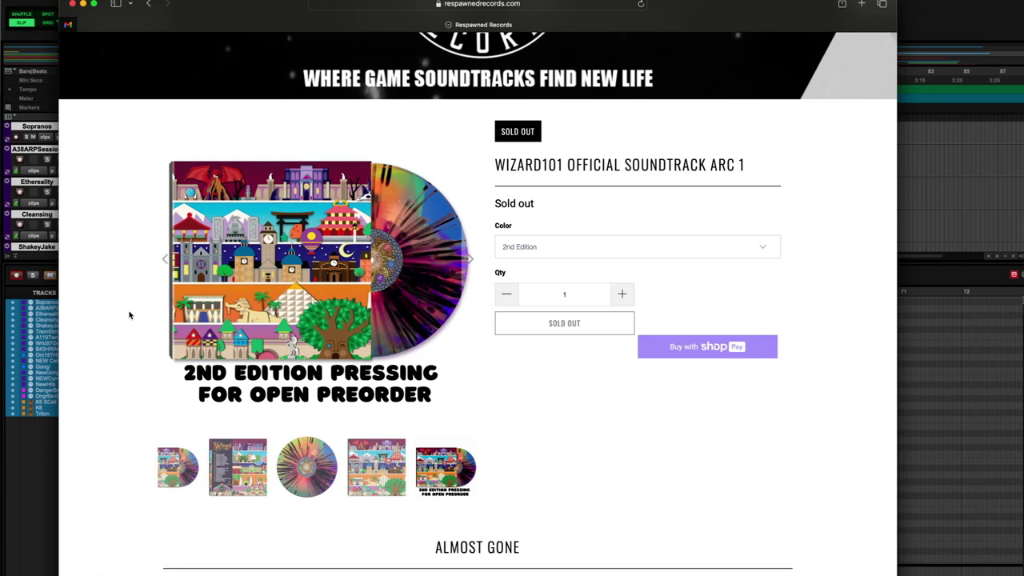
scroll(126, 319, "down", 1)
scroll(128, 320, "down", 5)
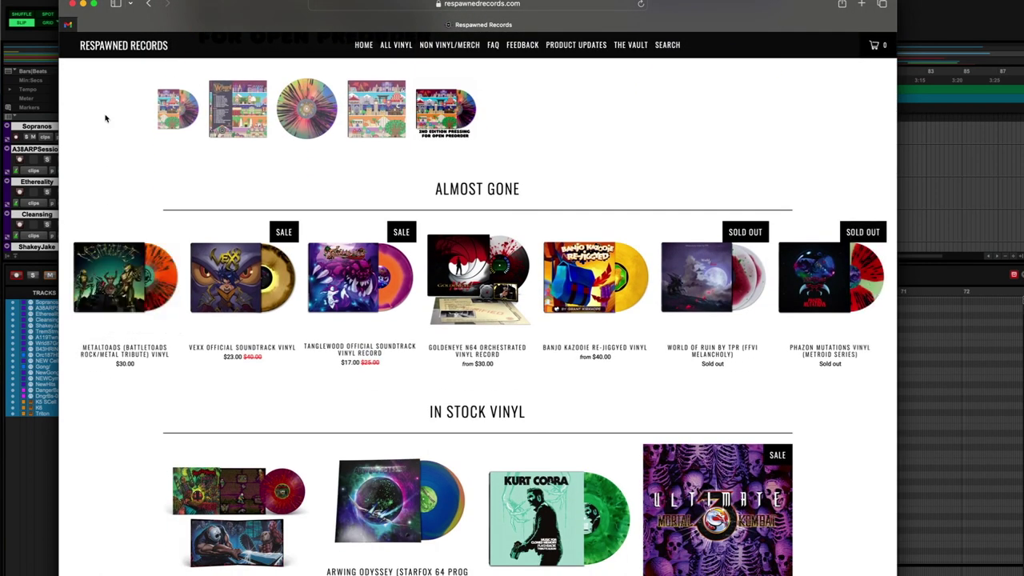
key("super+Tab")
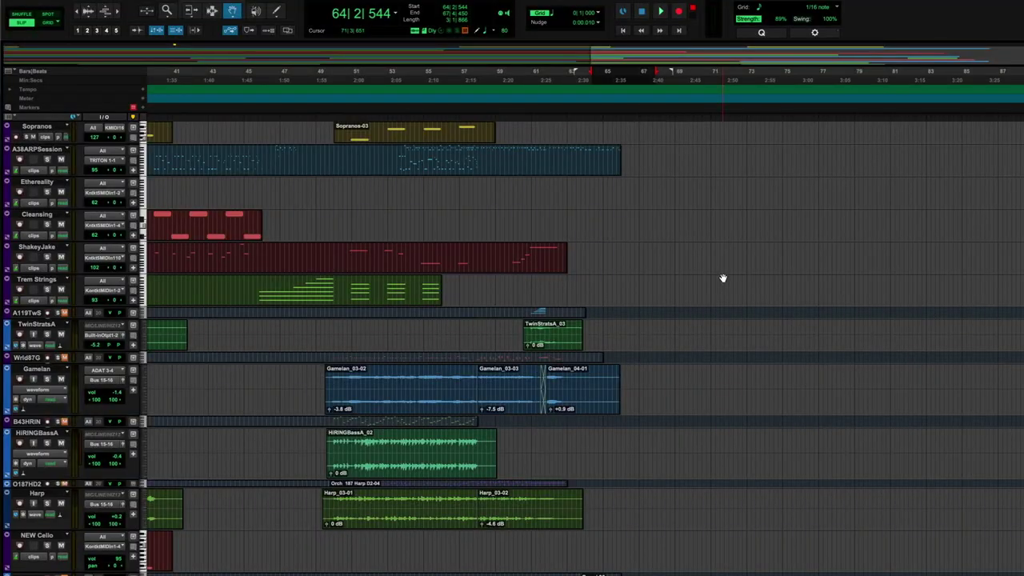